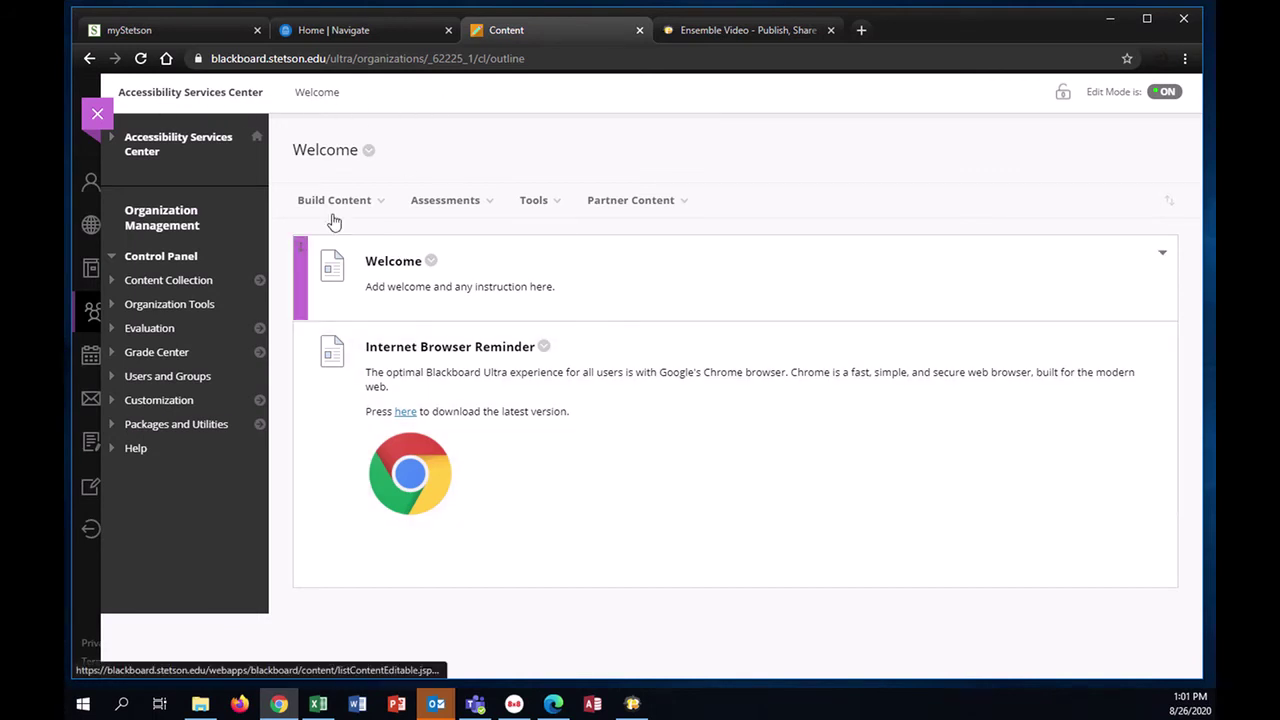
Open Edit the Test Options for the ASC Online Exam on the SubTopic 1.A page
{"action": "left_click", "coordinate": [145, 151]}
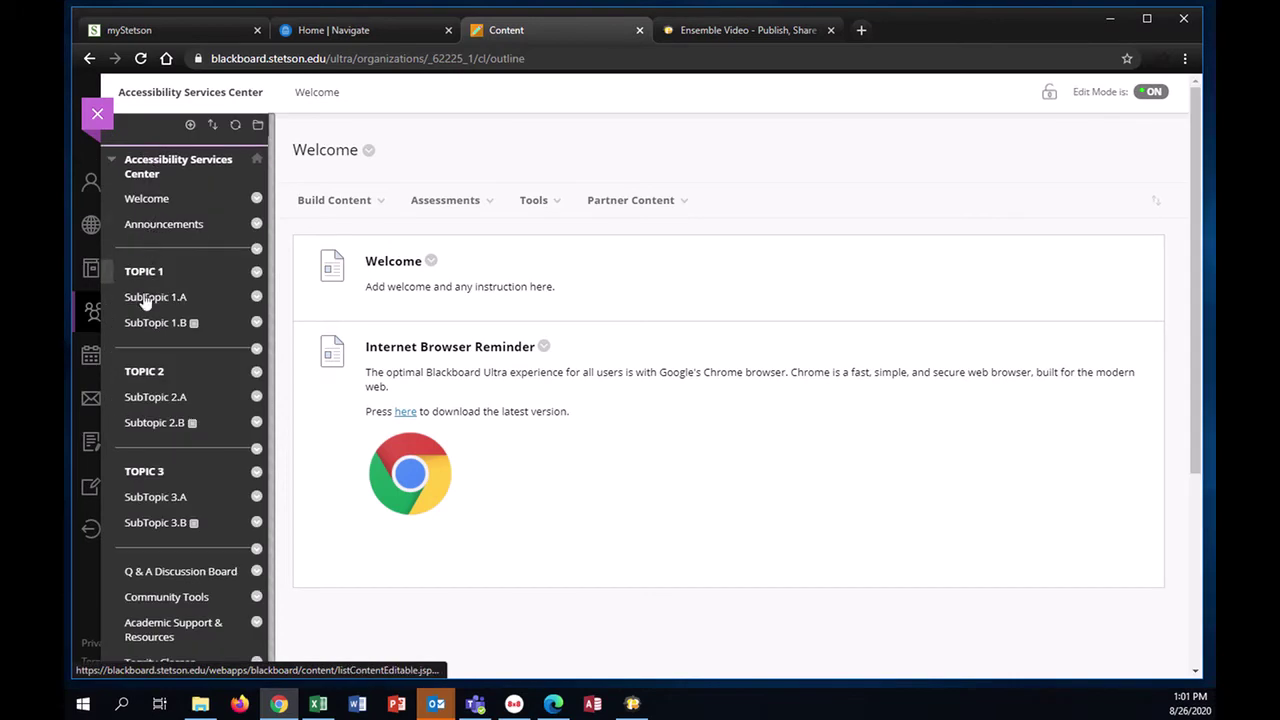
{"action": "left_click", "coordinate": [145, 302]}
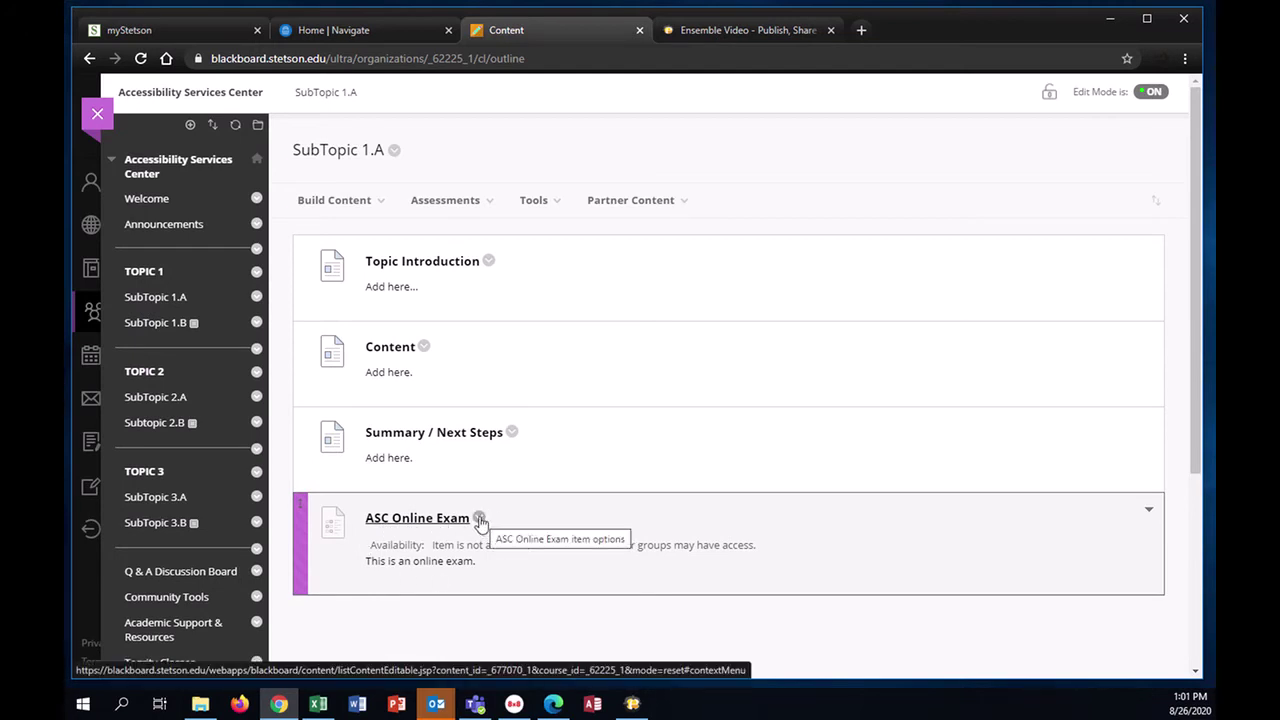
{"action": "left_click", "coordinate": [479, 519]}
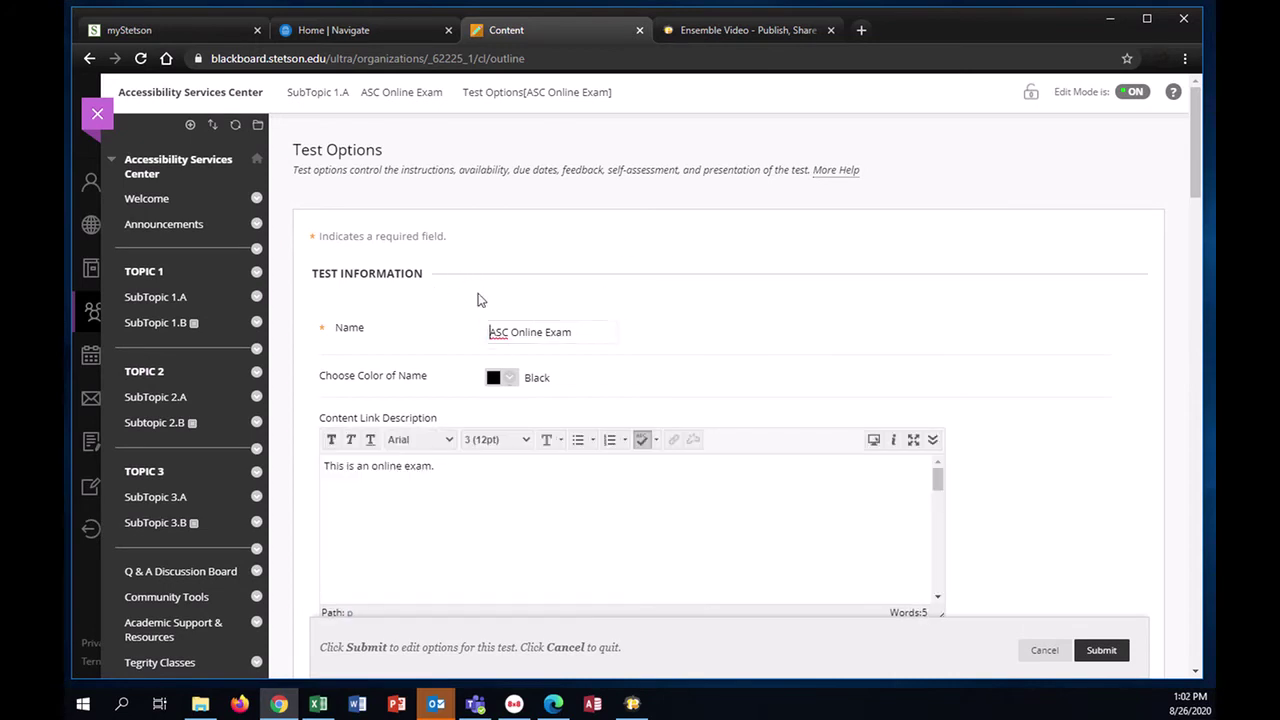
Scroll to review Force Completion, the 50-minute auto-submit timer and 10:00–11:00 AM display window
{"action": "scroll", "coordinate": [637, 289], "scroll_direction": "down", "scroll_amount": 2}
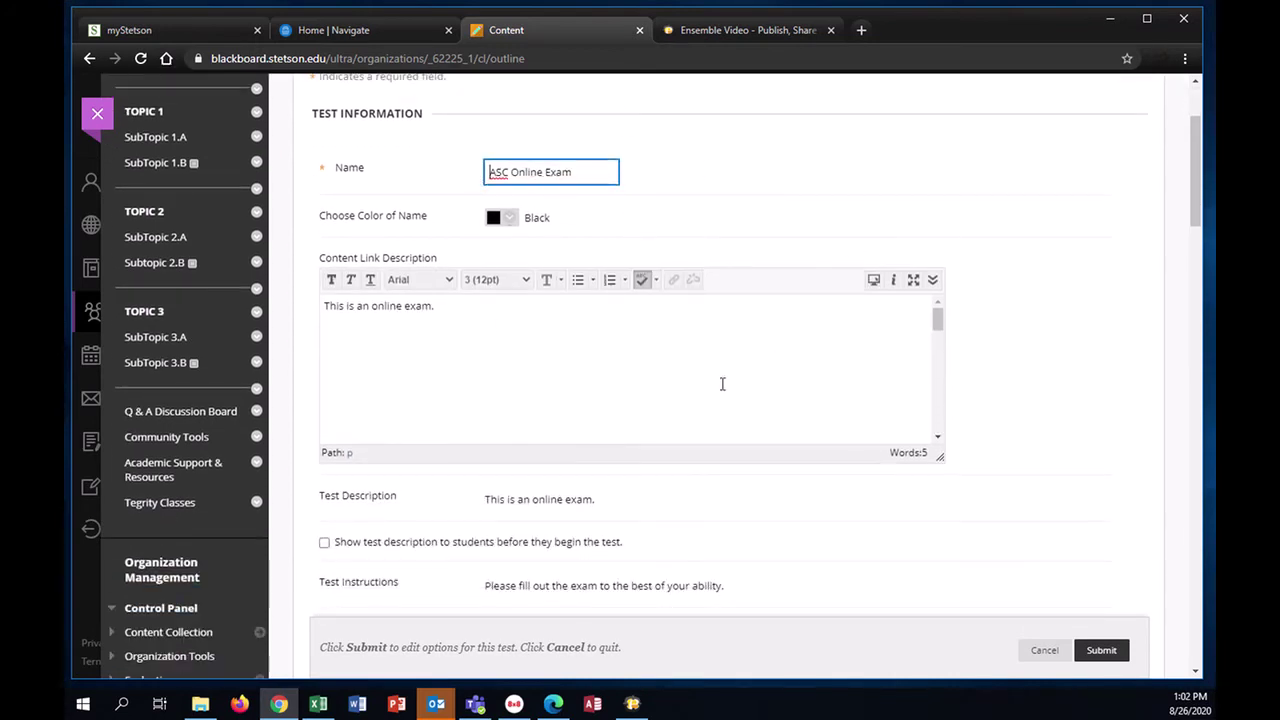
{"action": "scroll", "coordinate": [505, 305], "scroll_direction": "down", "scroll_amount": 2}
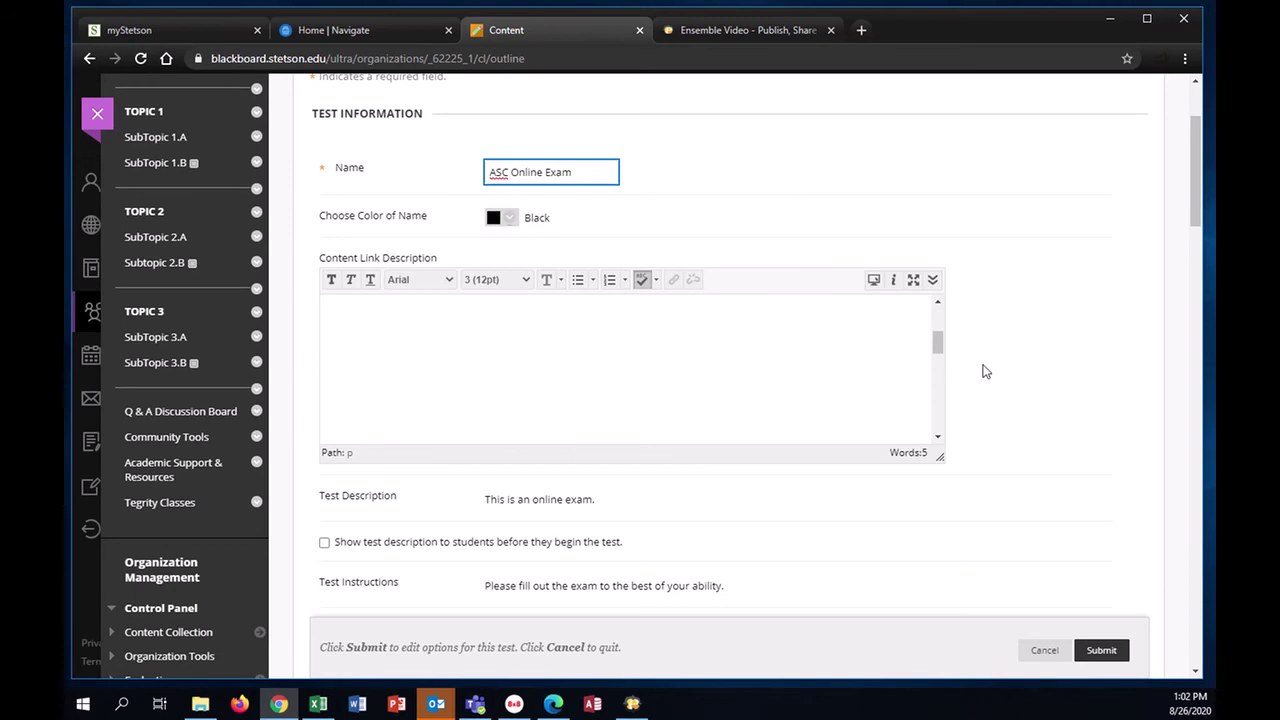
{"action": "scroll", "coordinate": [1032, 361], "scroll_direction": "down", "scroll_amount": 1}
{"action": "scroll", "coordinate": [1032, 361], "scroll_direction": "down", "scroll_amount": 3}
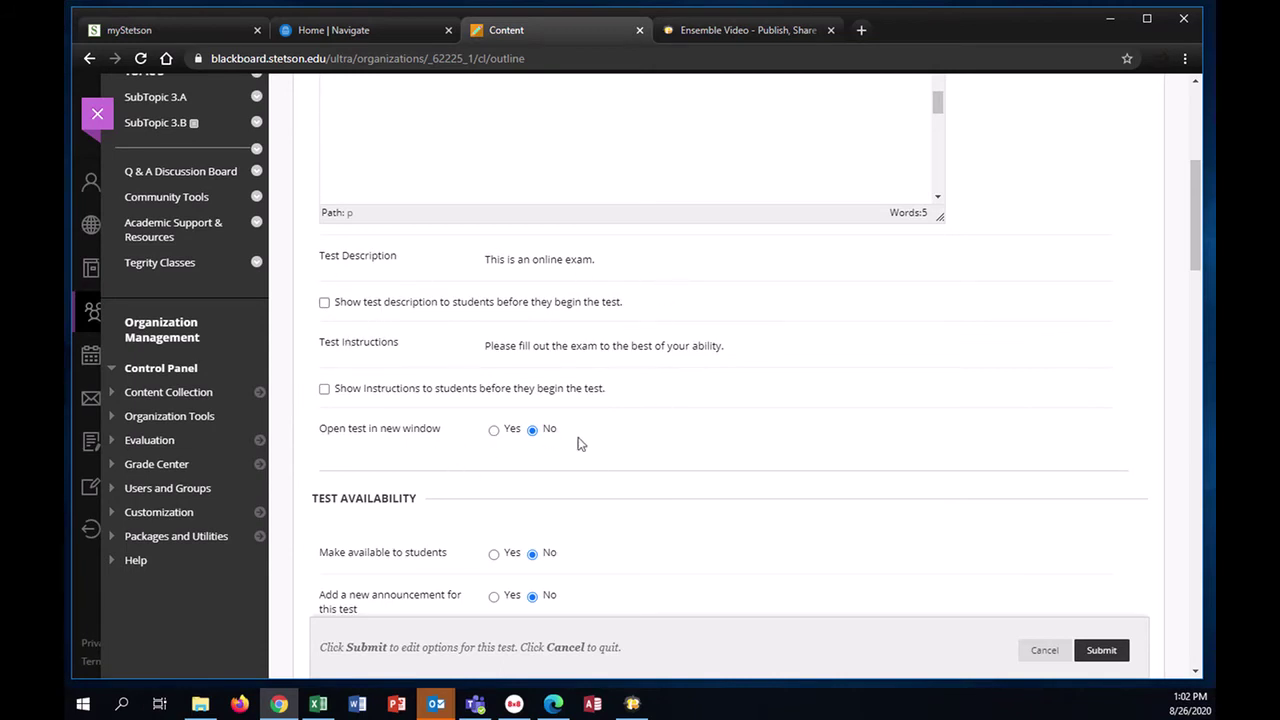
{"action": "scroll", "coordinate": [628, 335], "scroll_direction": "down", "scroll_amount": 3}
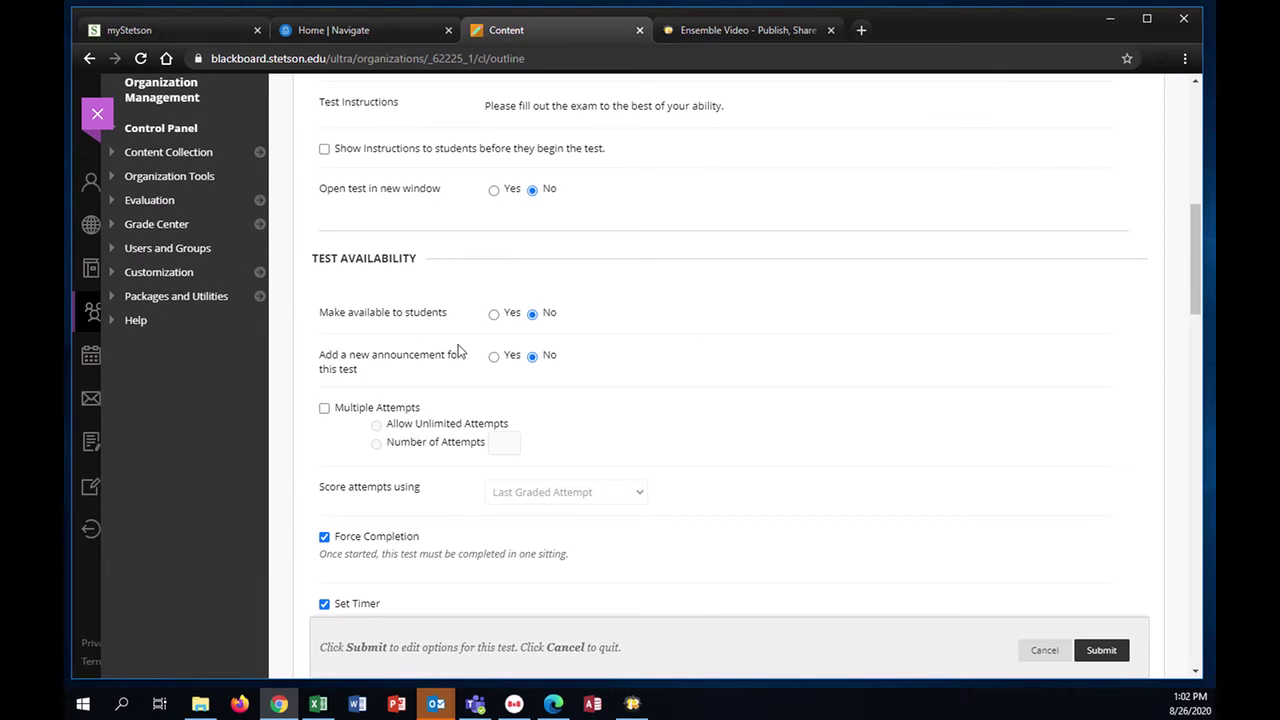
{"action": "scroll", "coordinate": [457, 343], "scroll_direction": "down", "scroll_amount": 1}
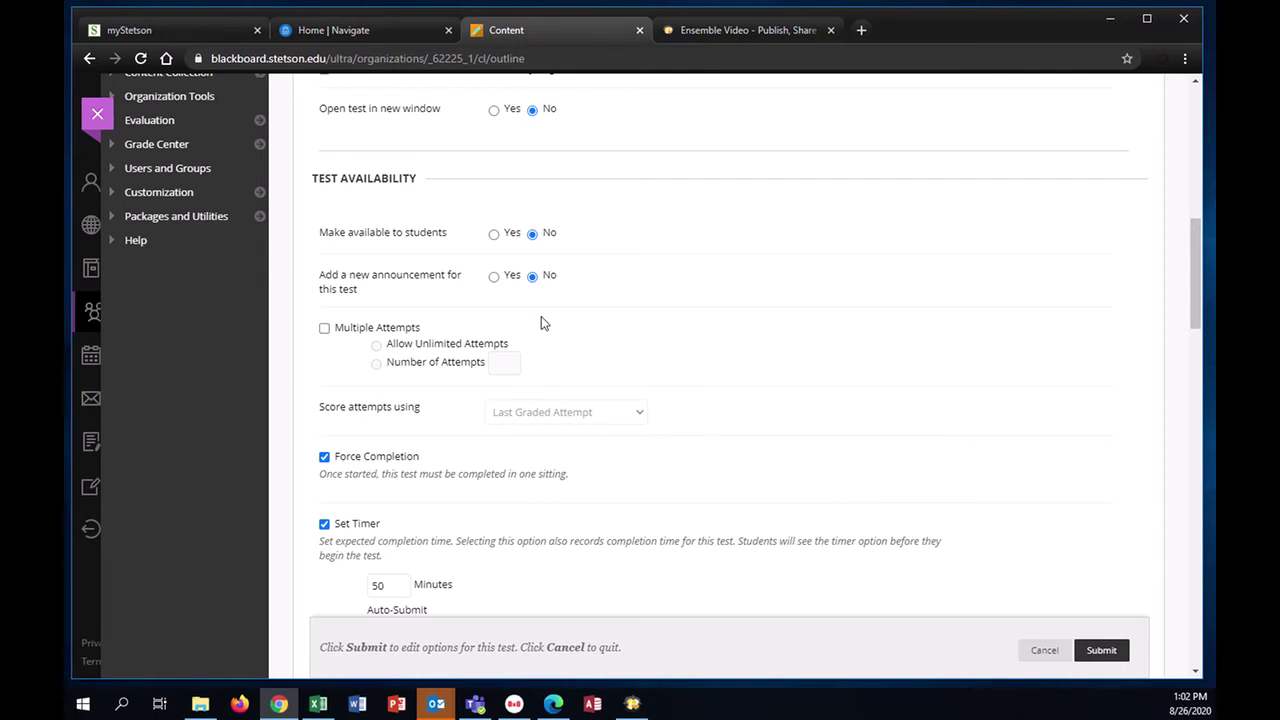
{"action": "scroll", "coordinate": [541, 318], "scroll_direction": "down", "scroll_amount": 2}
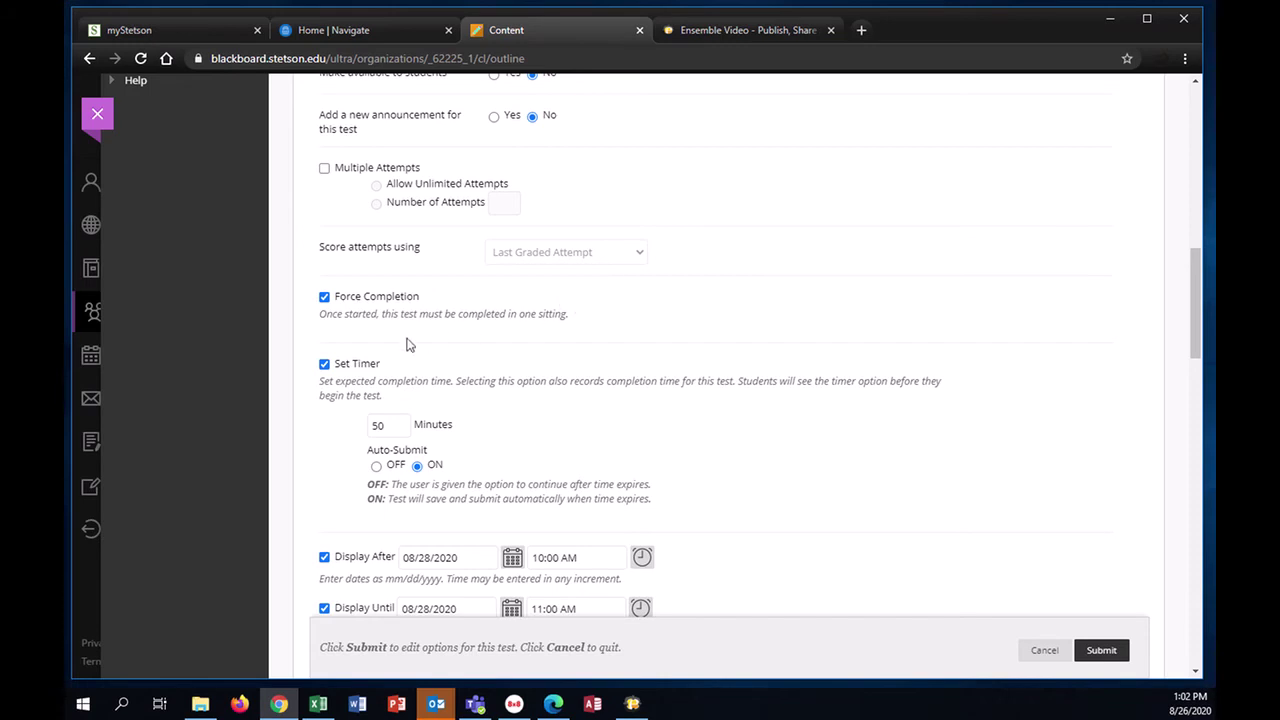
{"action": "scroll", "coordinate": [327, 355], "scroll_direction": "down", "scroll_amount": 1}
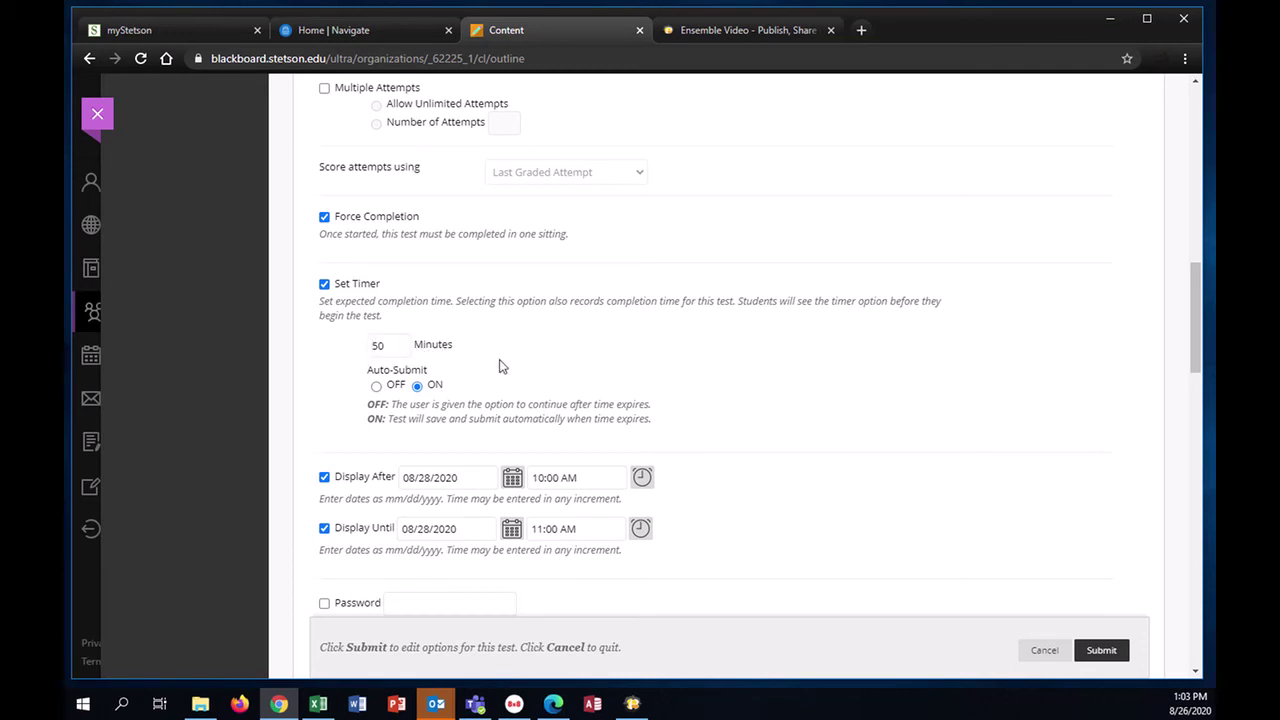
{"action": "scroll", "coordinate": [677, 331], "scroll_direction": "down", "scroll_amount": 2}
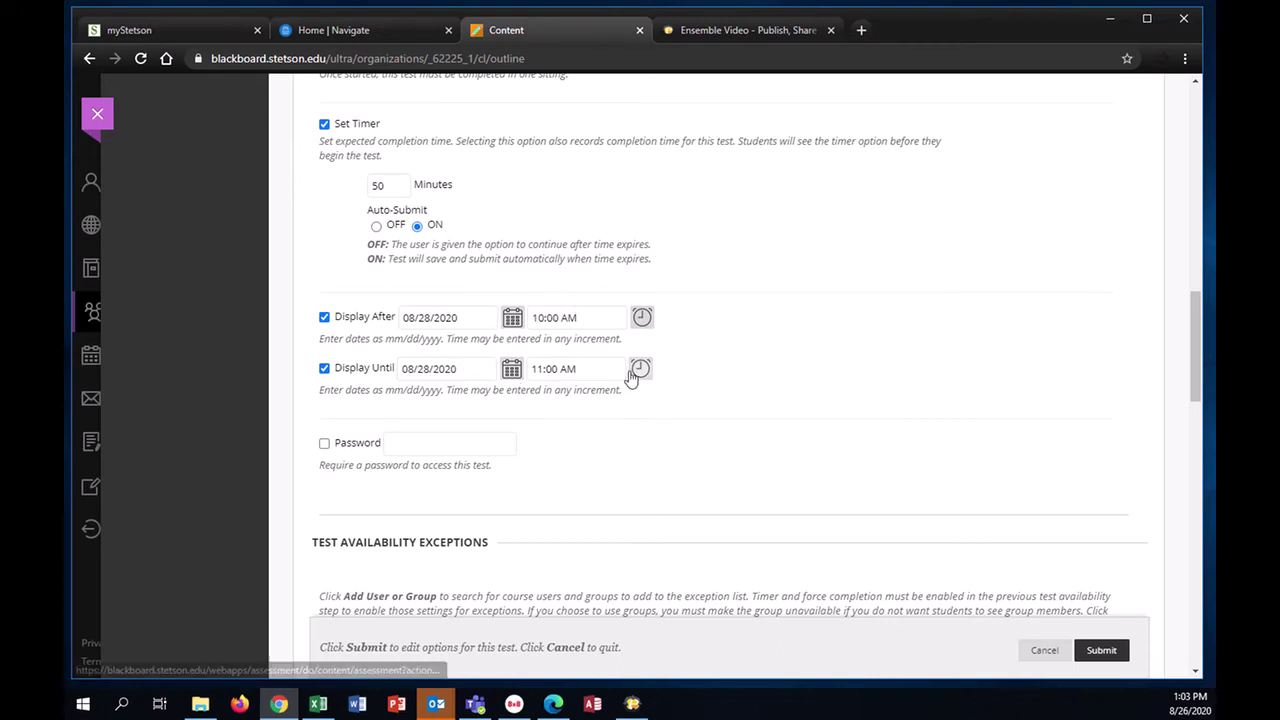
Delete the student's existing availability exception and confirm the removal
{"action": "scroll", "coordinate": [620, 368], "scroll_direction": "down", "scroll_amount": 3}
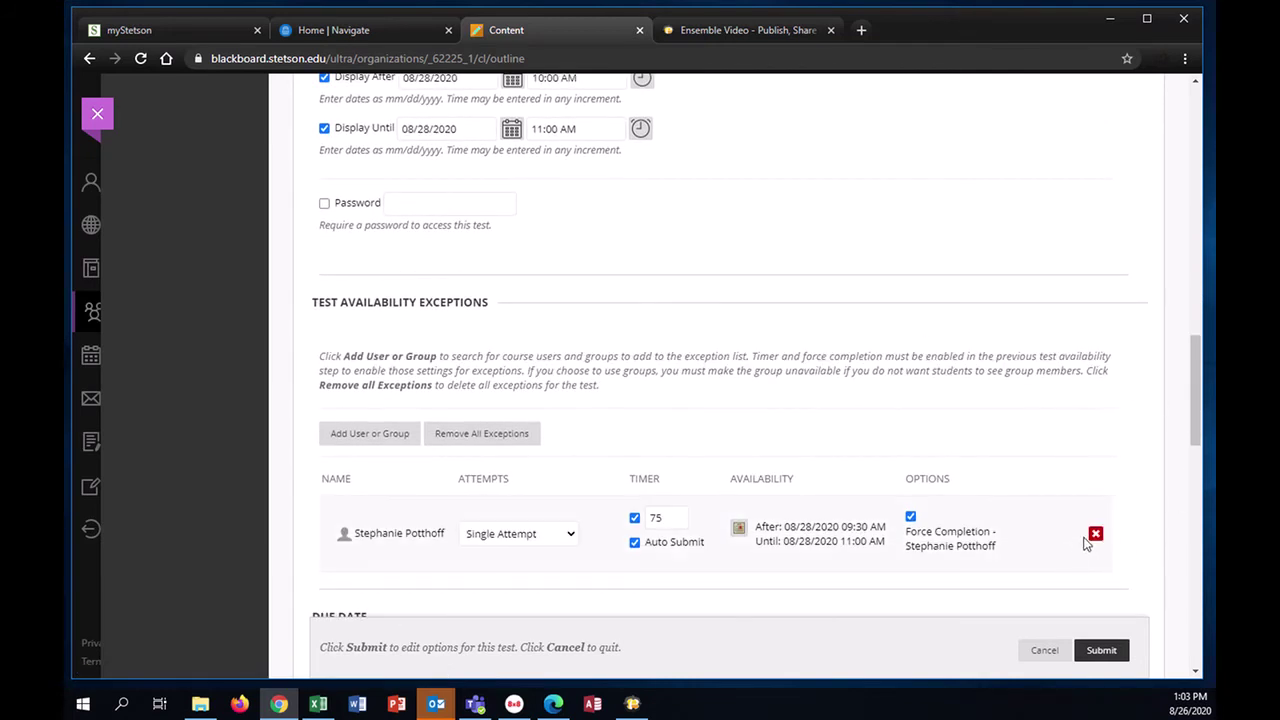
{"action": "left_click", "coordinate": [1095, 533]}
{"action": "left_click", "coordinate": [715, 148]}
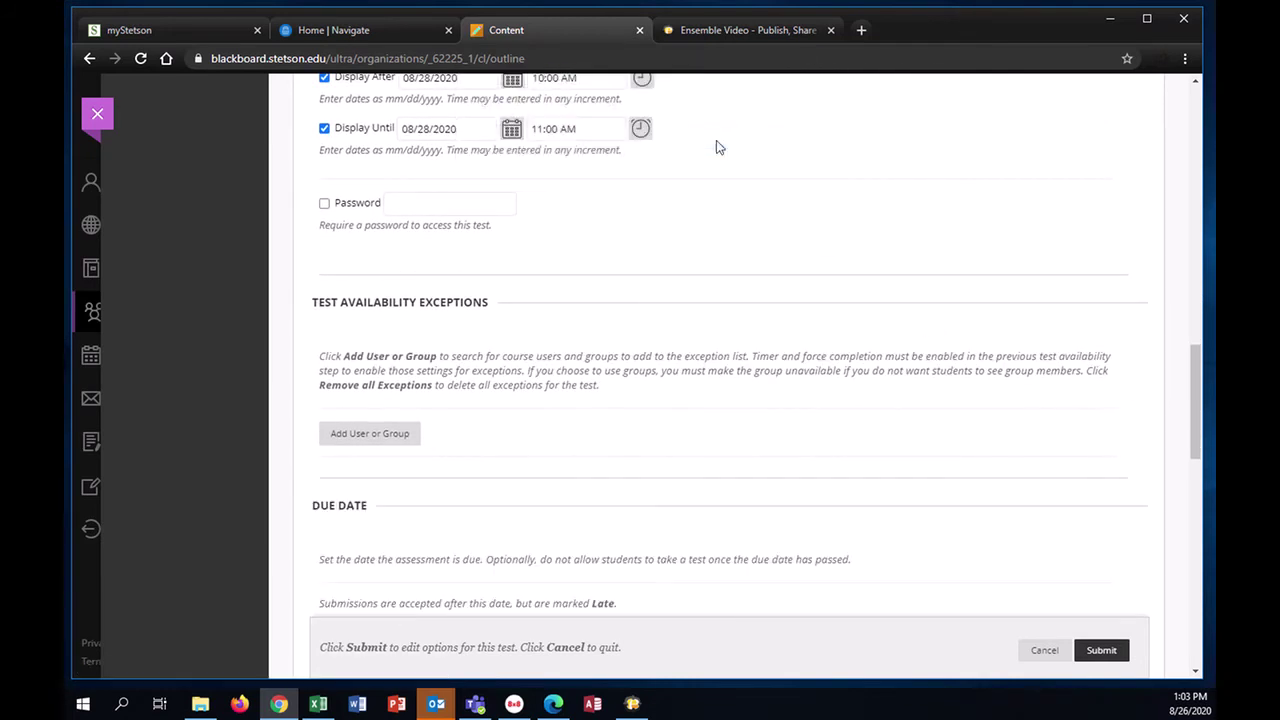
{"action": "scroll", "coordinate": [561, 419], "scroll_direction": "up", "scroll_amount": 3}
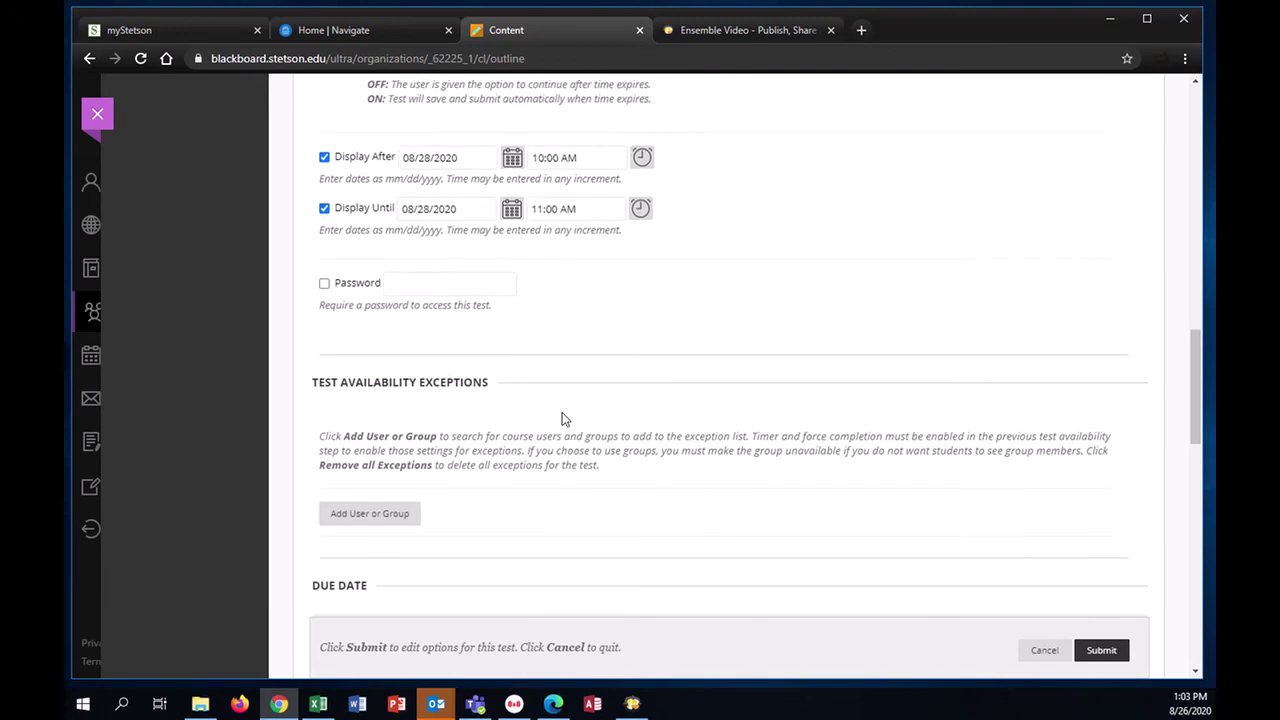
{"action": "scroll", "coordinate": [561, 419], "scroll_direction": "up", "scroll_amount": 3}
{"action": "scroll", "coordinate": [561, 419], "scroll_direction": "down", "scroll_amount": 1}
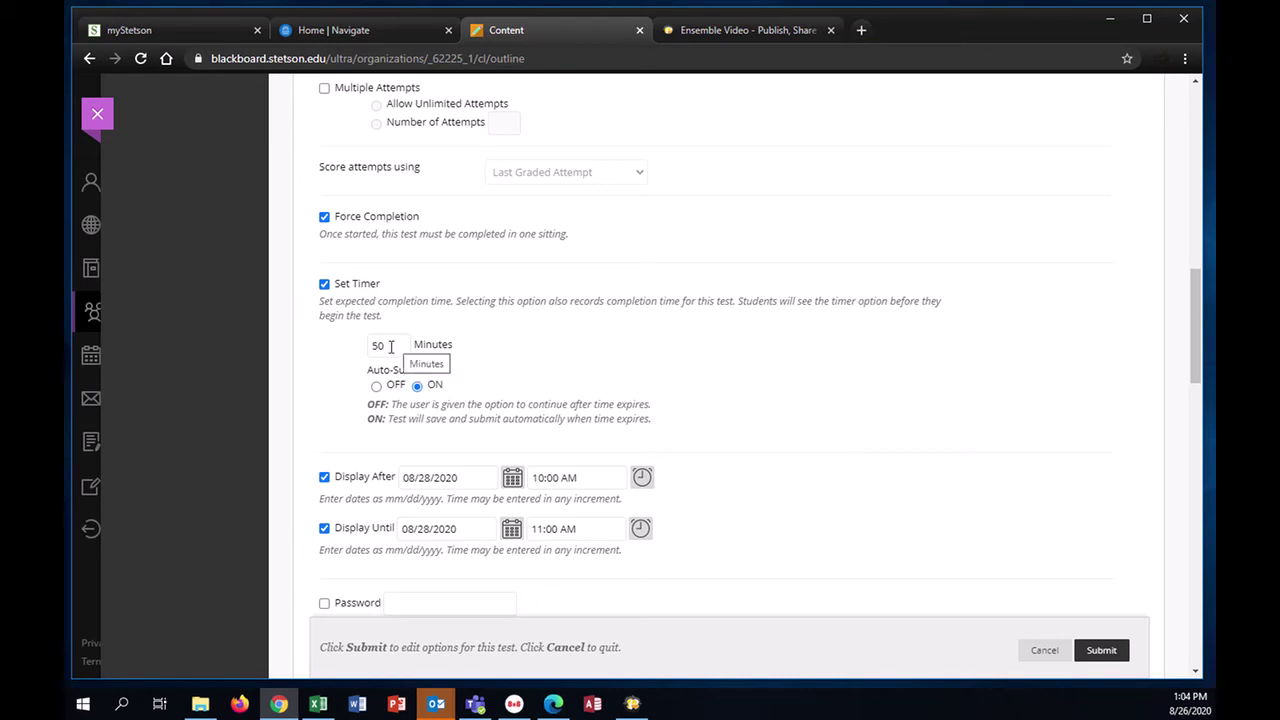
{"action": "scroll", "coordinate": [645, 370], "scroll_direction": "down", "scroll_amount": 1}
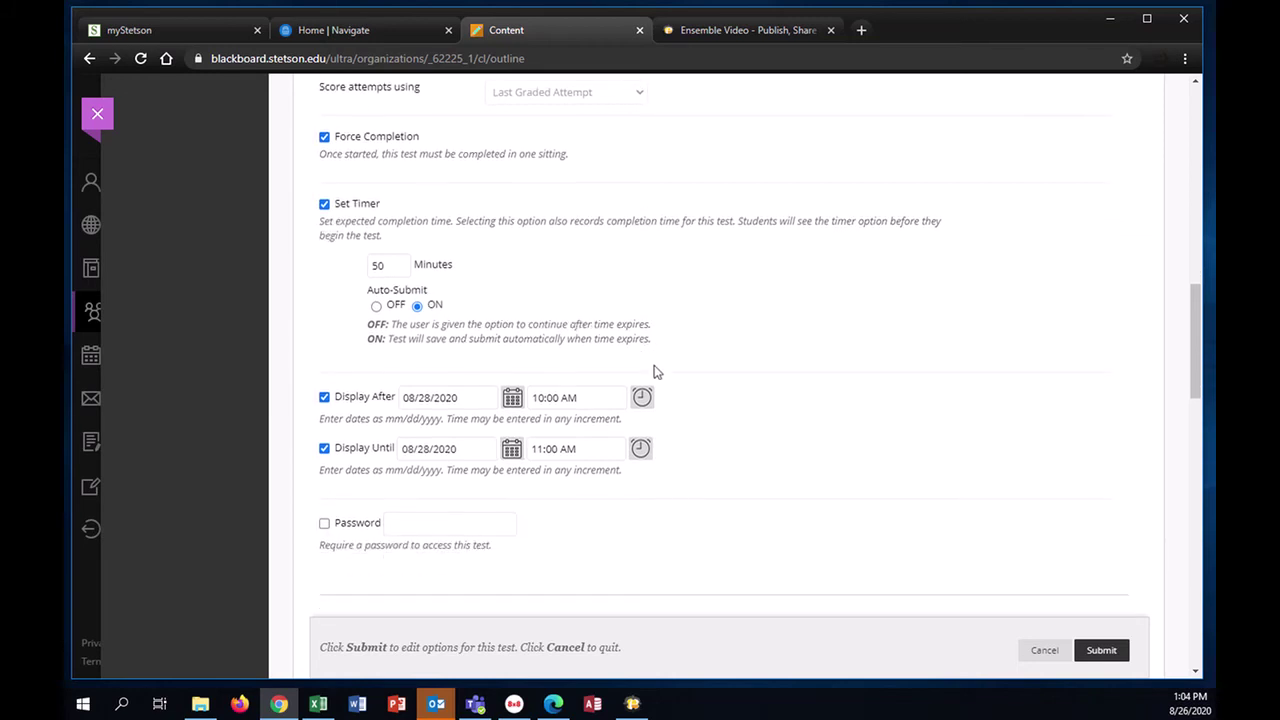
Check the Display Until time list, leaving the closing time unchanged
{"action": "left_click", "coordinate": [639, 450]}
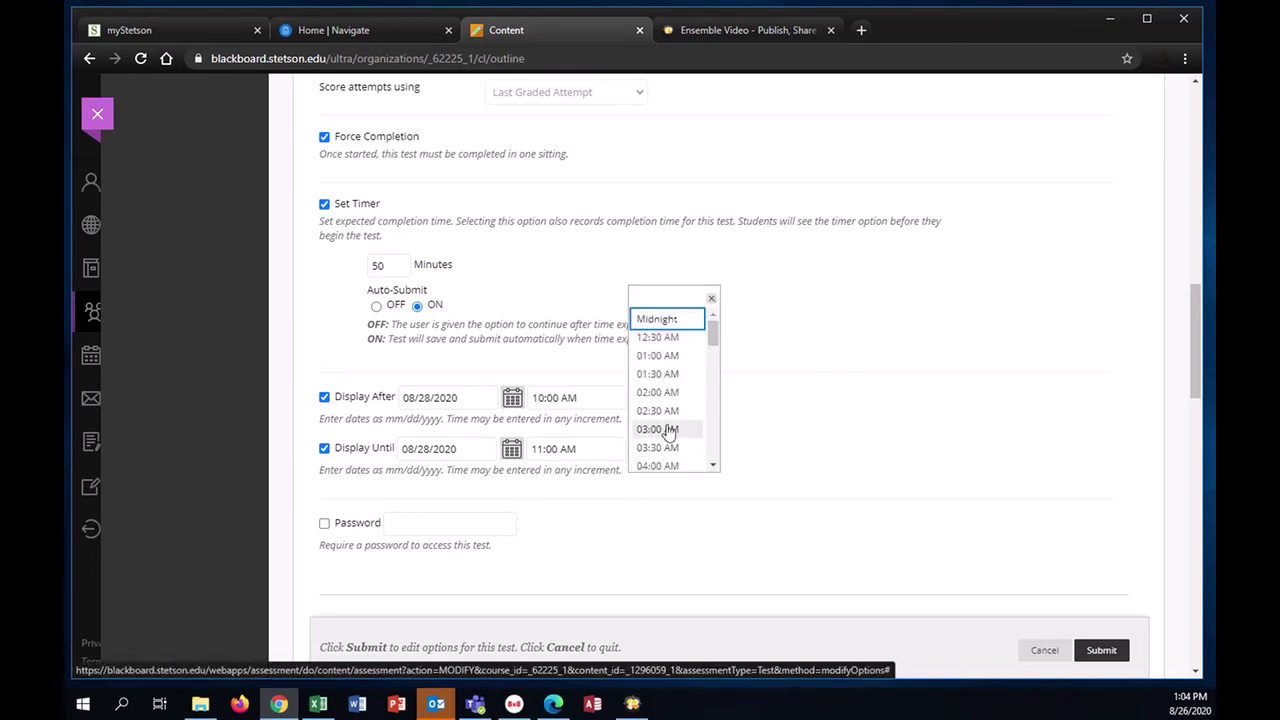
{"action": "scroll", "coordinate": [669, 430], "scroll_direction": "down", "scroll_amount": 2}
{"action": "scroll", "coordinate": [669, 430], "scroll_direction": "down", "scroll_amount": 2}
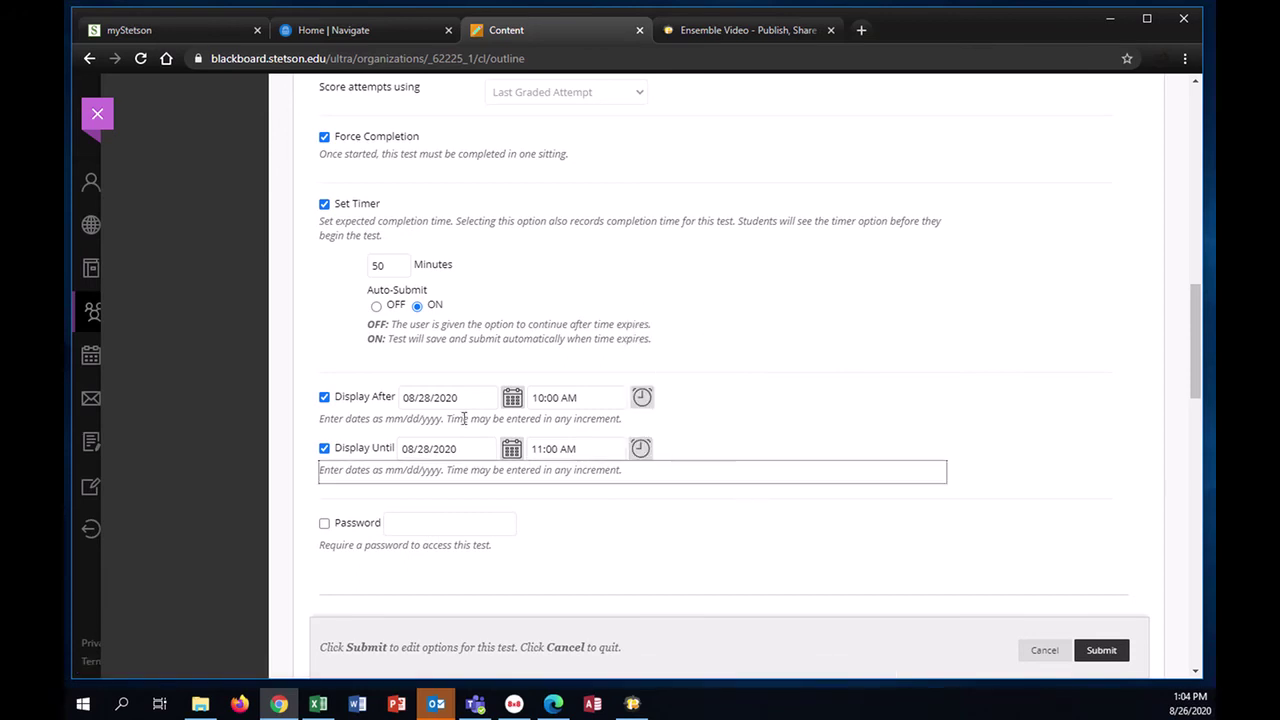
{"action": "left_click", "coordinate": [568, 516]}
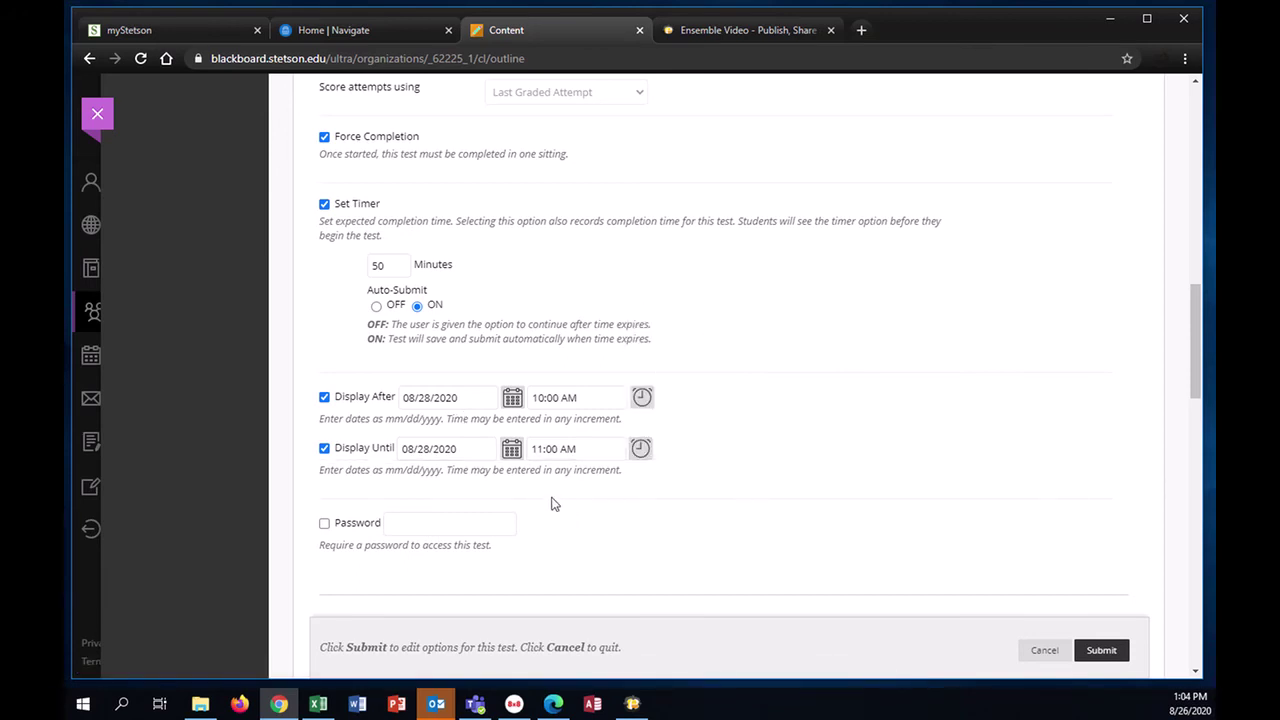
{"action": "scroll", "coordinate": [553, 502], "scroll_direction": "down", "scroll_amount": 3}
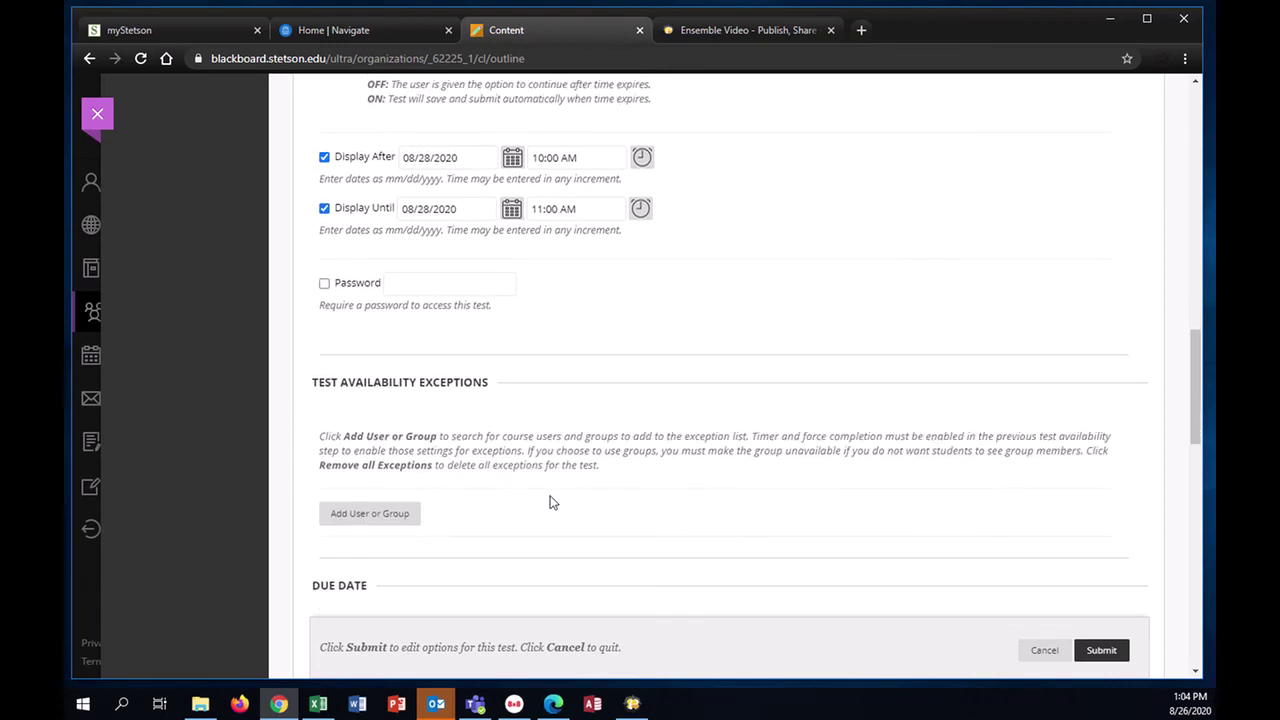
{"action": "scroll", "coordinate": [553, 502], "scroll_direction": "up", "scroll_amount": 3}
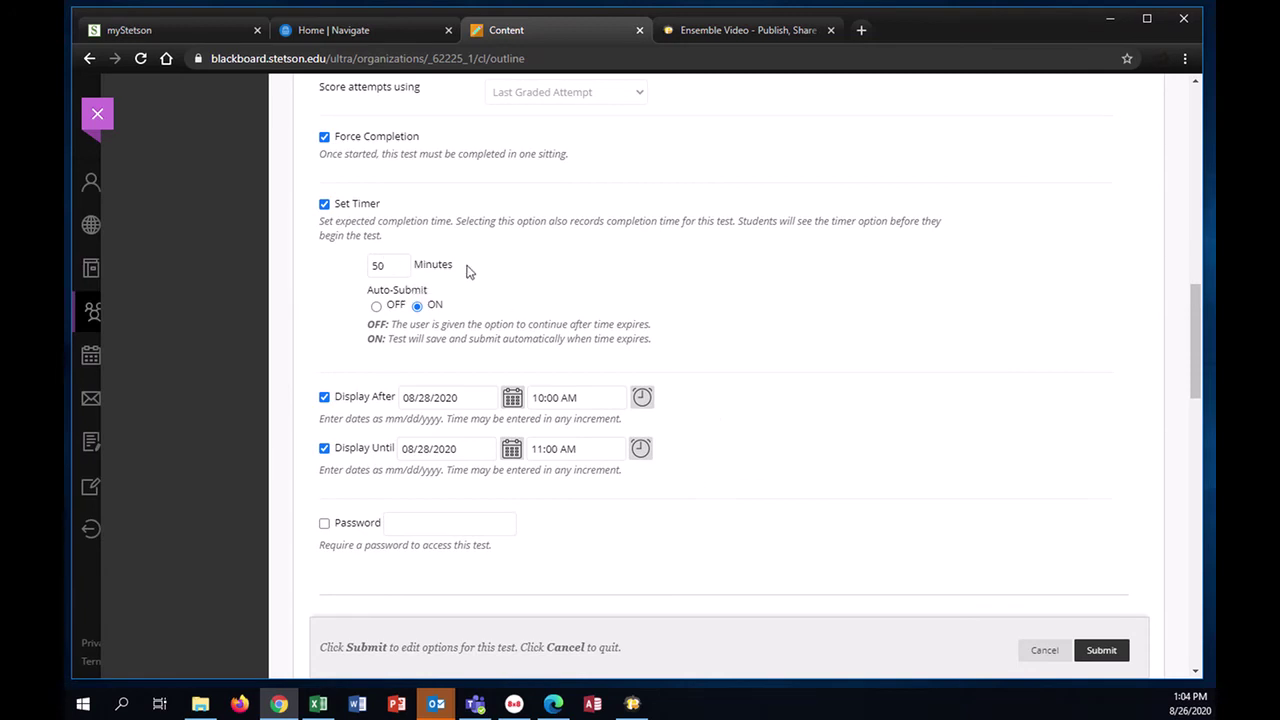
{"action": "scroll", "coordinate": [648, 400], "scroll_direction": "down", "scroll_amount": 3}
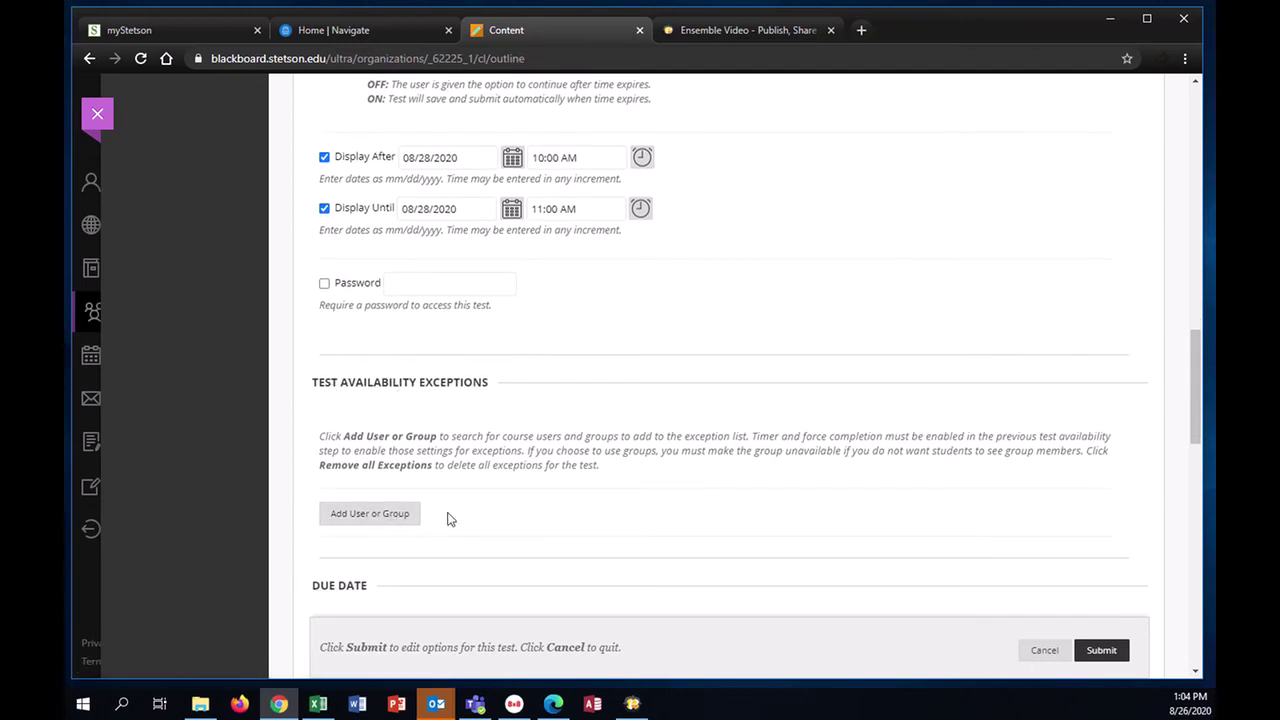
Add the listed student as an exception through Add User or Group
{"action": "left_click", "coordinate": [372, 516]}
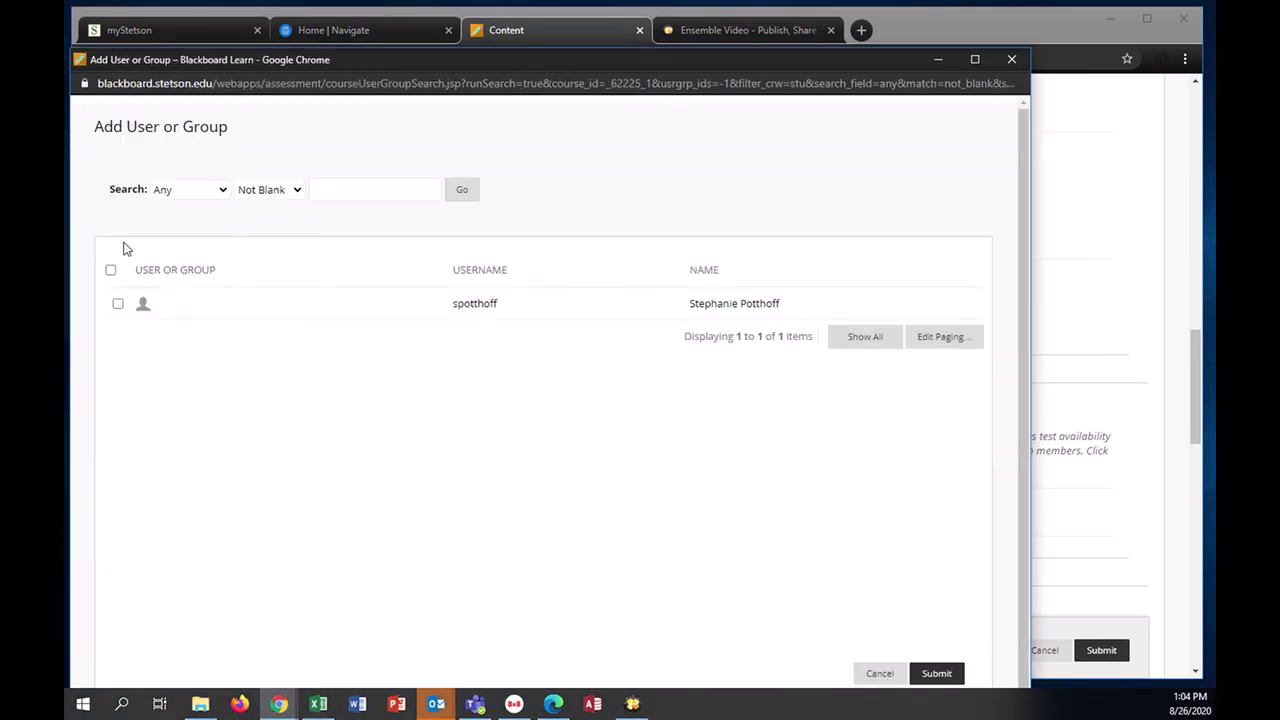
{"action": "left_click", "coordinate": [118, 305]}
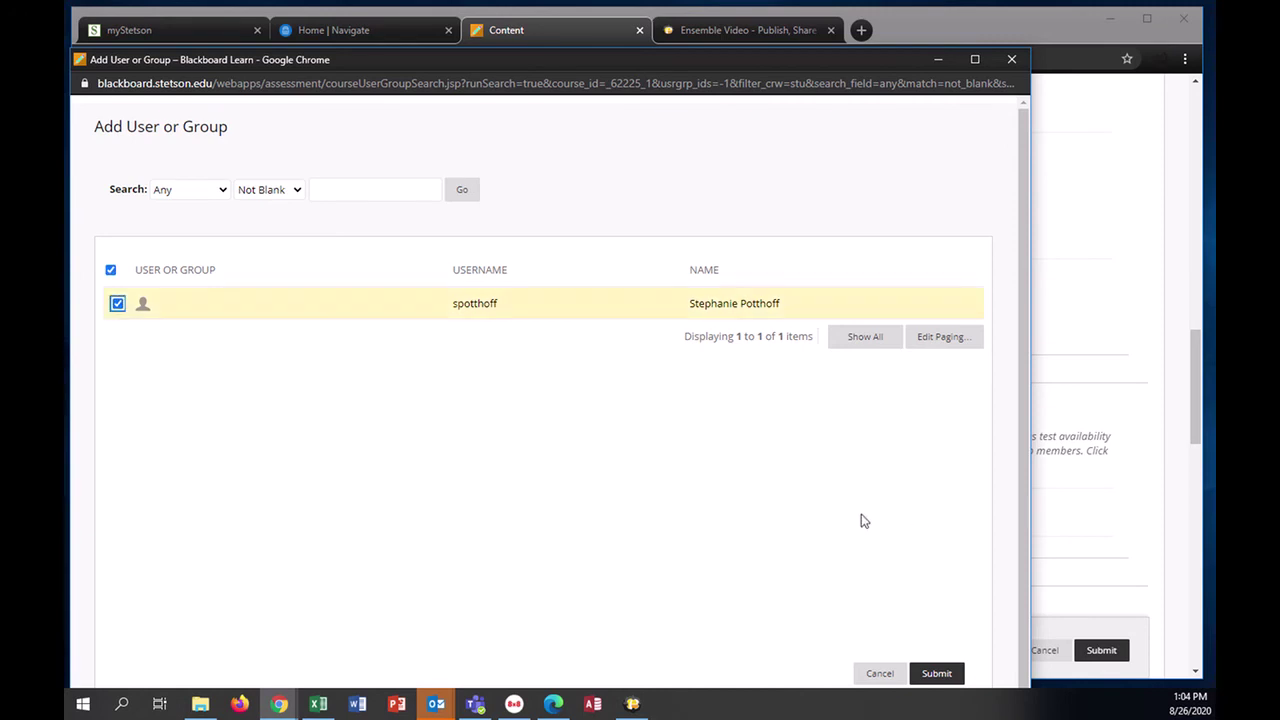
{"action": "left_click", "coordinate": [938, 674]}
{"action": "scroll", "coordinate": [855, 435], "scroll_direction": "down", "scroll_amount": 3}
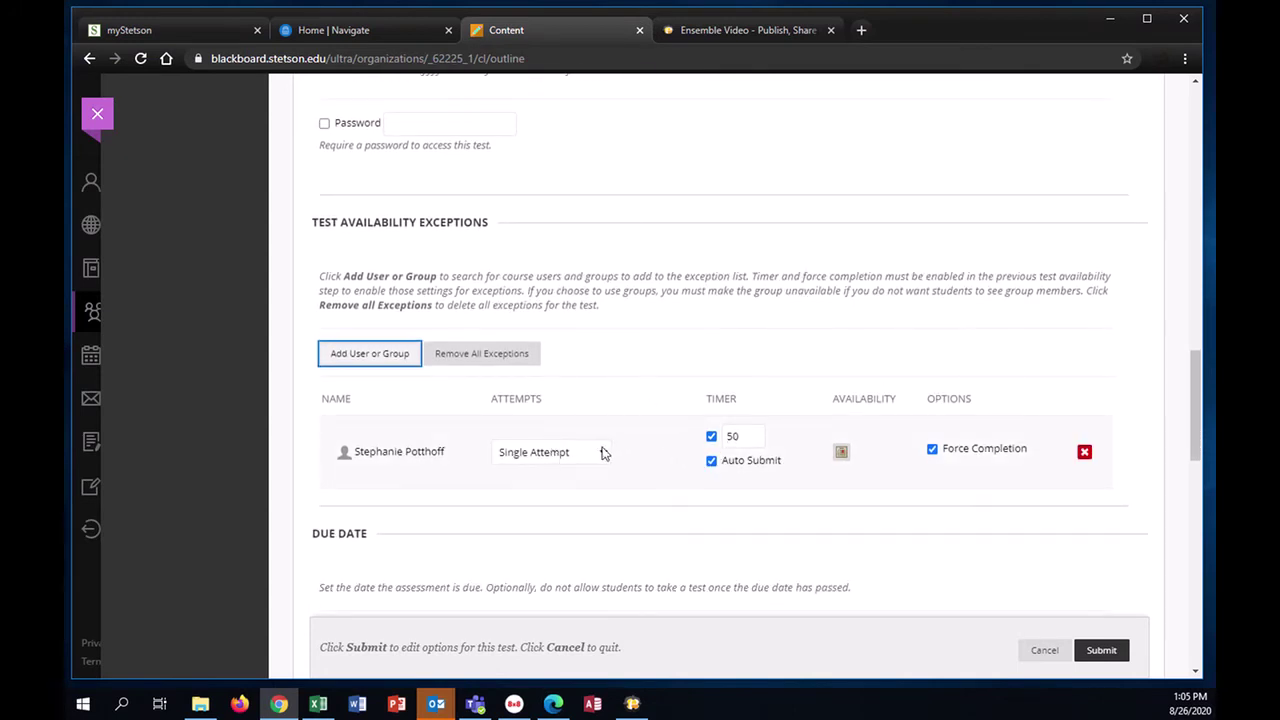
Change the student exception's timer from 50 to 75 minutes
{"action": "scroll", "coordinate": [648, 443], "scroll_direction": "up", "scroll_amount": 1}
{"action": "scroll", "coordinate": [643, 442], "scroll_direction": "down", "scroll_amount": 1}
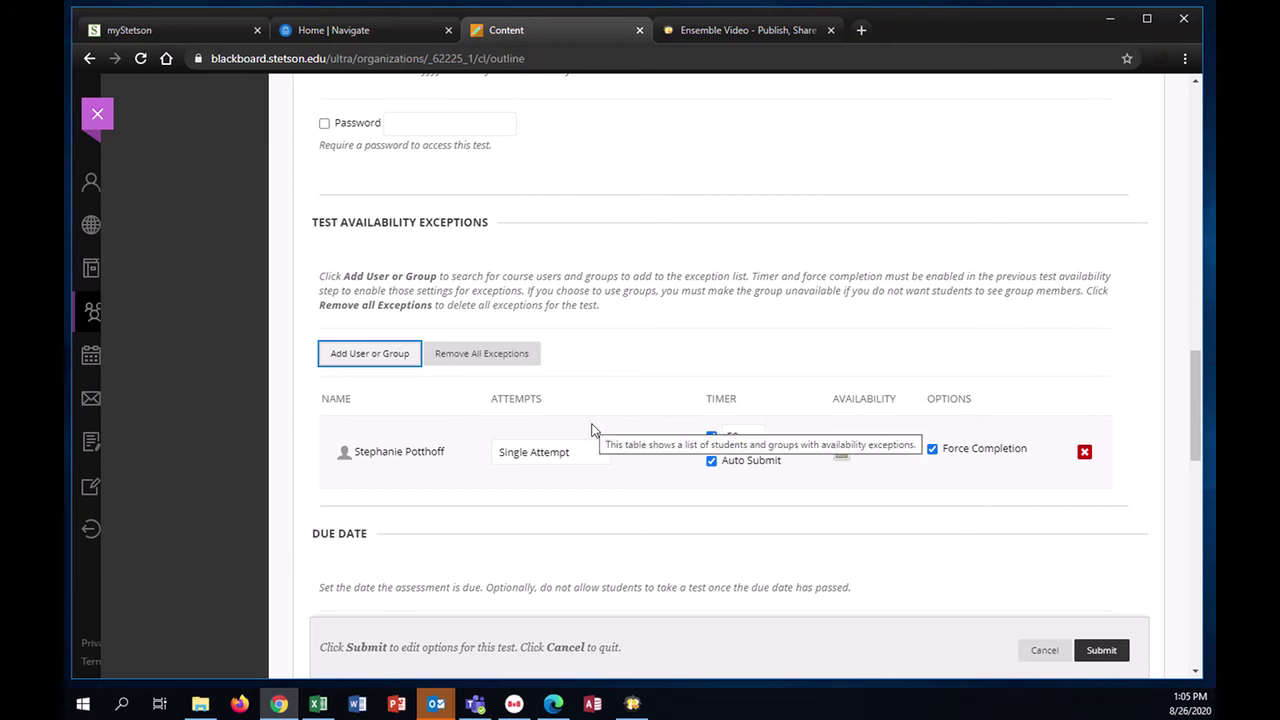
{"action": "scroll", "coordinate": [591, 430], "scroll_direction": "up", "scroll_amount": 1}
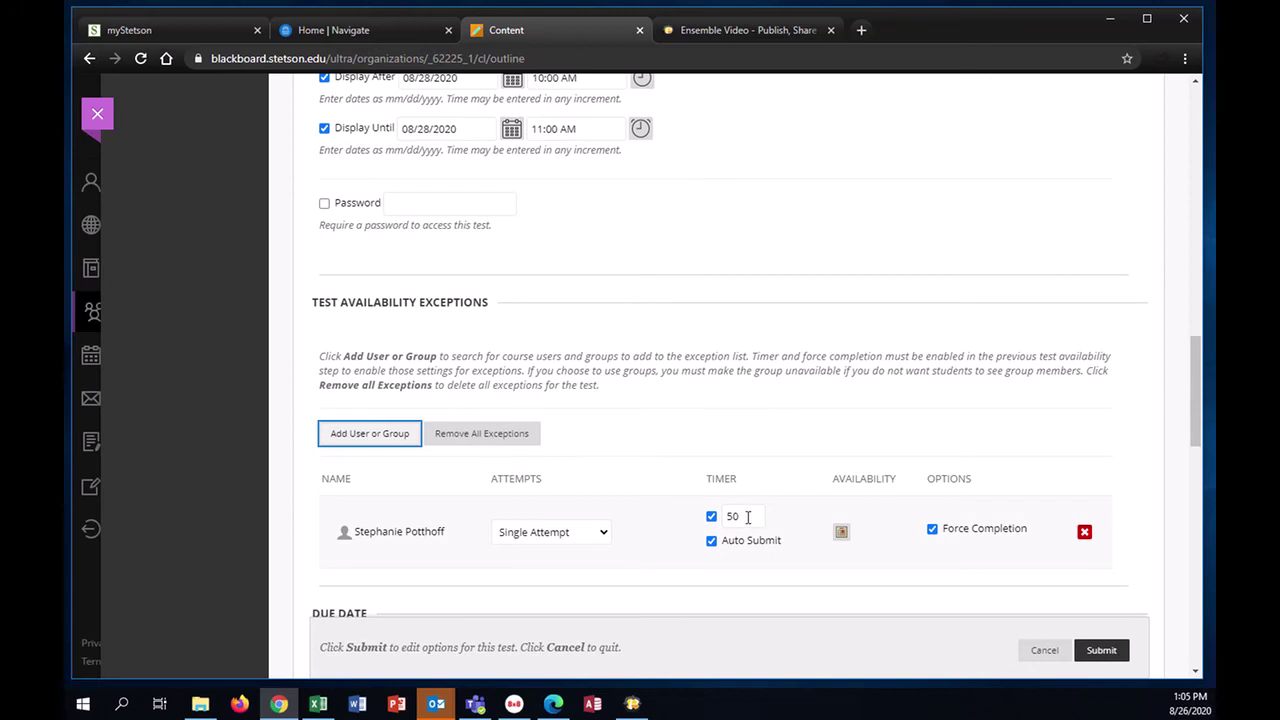
{"action": "scroll", "coordinate": [747, 517], "scroll_direction": "down", "scroll_amount": 1}
{"action": "left_click", "coordinate": [743, 436]}
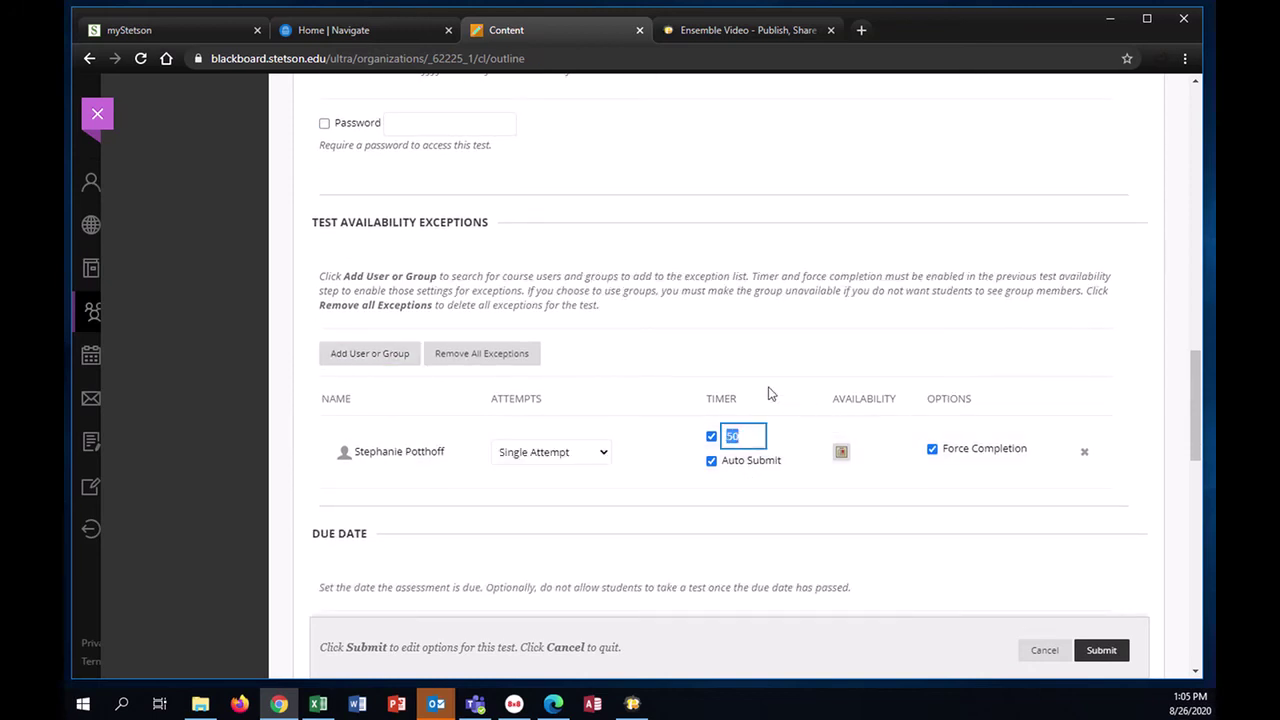
{"action": "type", "text": "75"}
{"action": "left_click", "coordinate": [838, 362]}
{"action": "scroll", "coordinate": [620, 489], "scroll_direction": "up", "scroll_amount": 2}
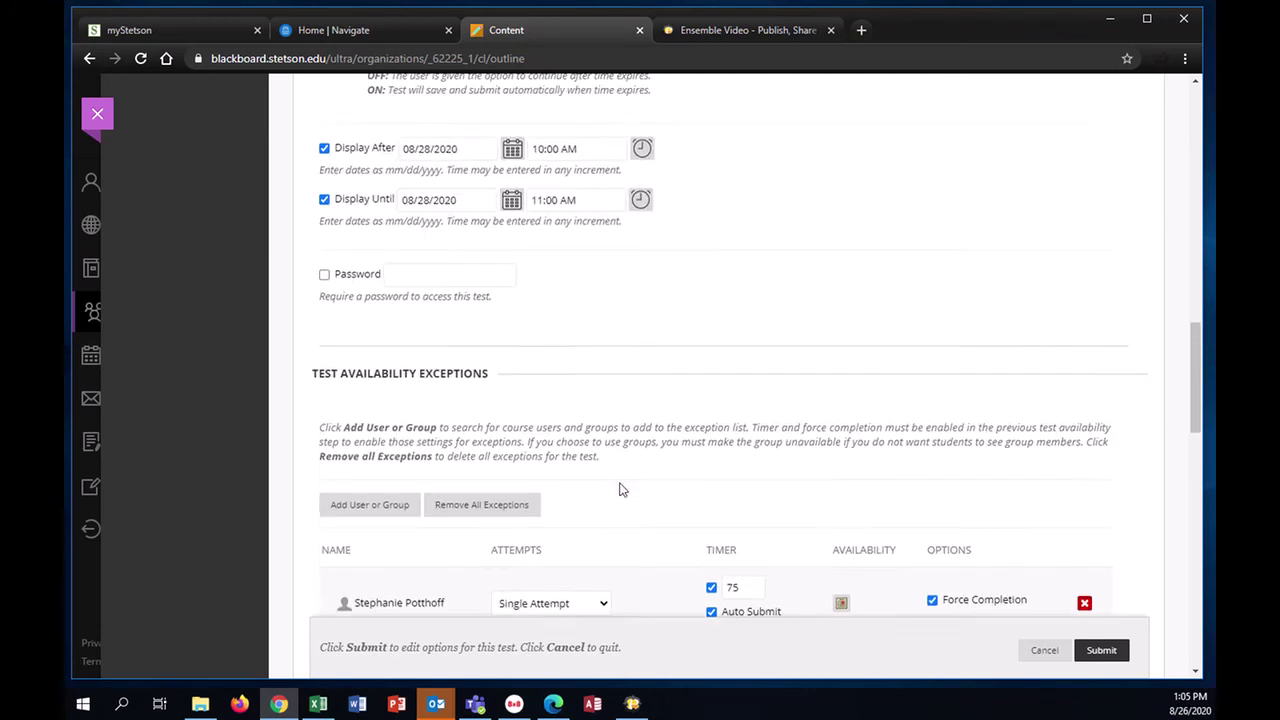
{"action": "scroll", "coordinate": [620, 489], "scroll_direction": "up", "scroll_amount": 3}
{"action": "scroll", "coordinate": [620, 489], "scroll_direction": "down", "scroll_amount": 5}
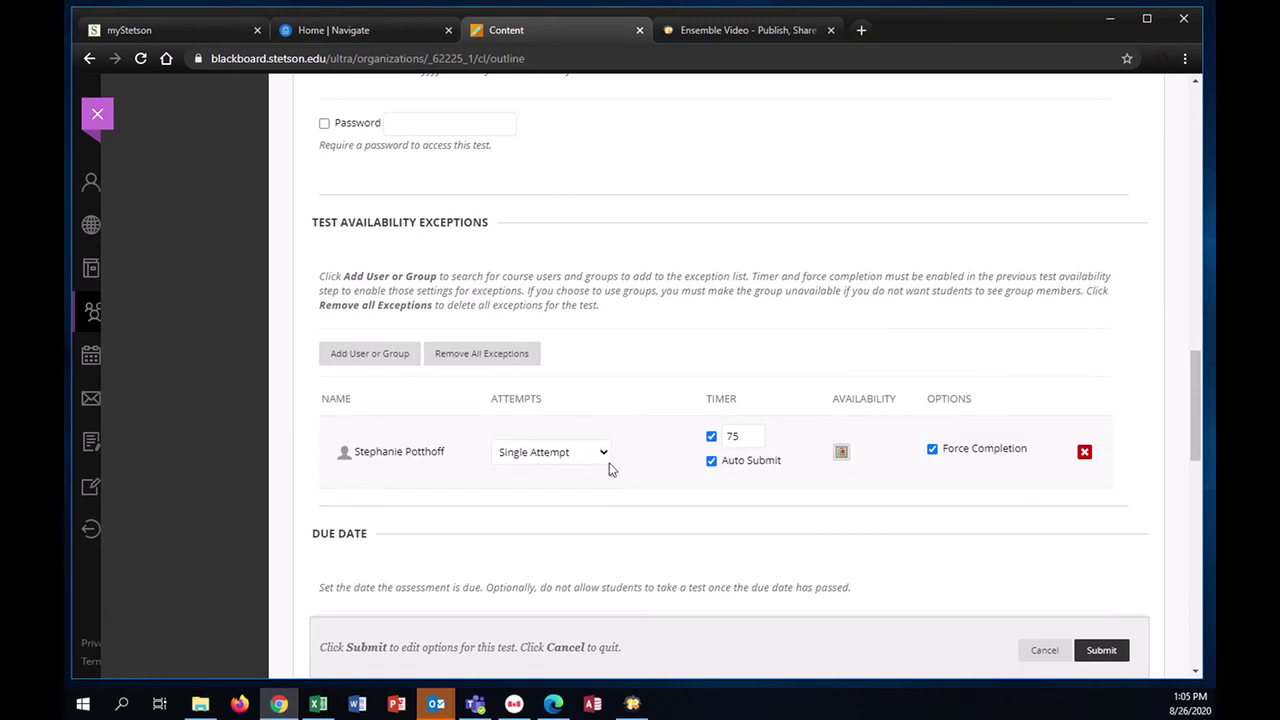
{"action": "left_click", "coordinate": [604, 455]}
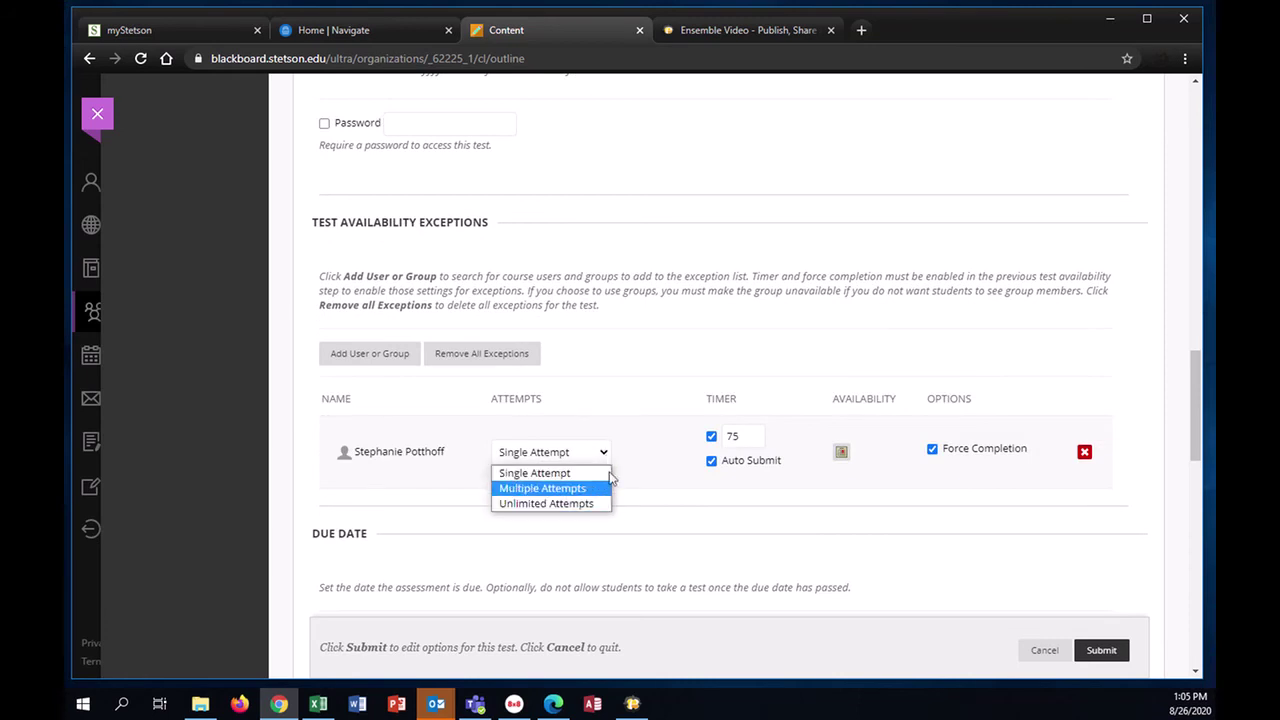
{"action": "left_click", "coordinate": [629, 448]}
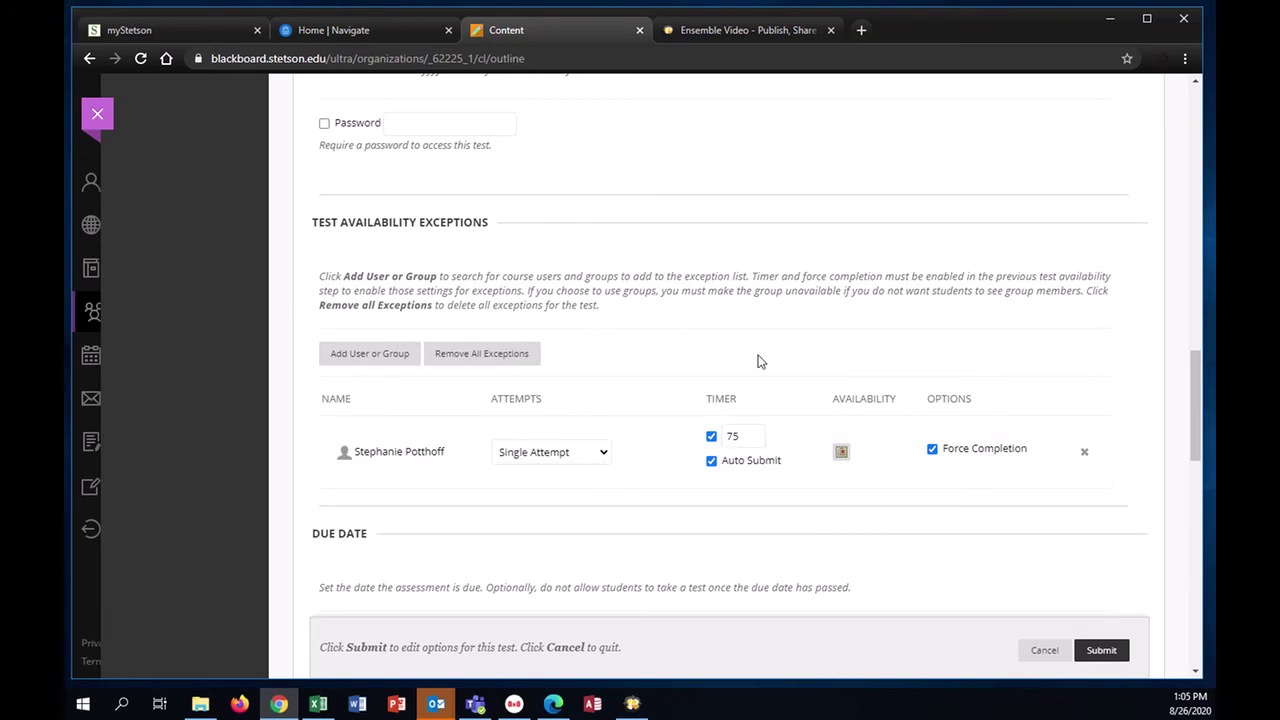
{"action": "scroll", "coordinate": [757, 360], "scroll_direction": "down", "scroll_amount": 1}
{"action": "scroll", "coordinate": [757, 360], "scroll_direction": "up", "scroll_amount": 3}
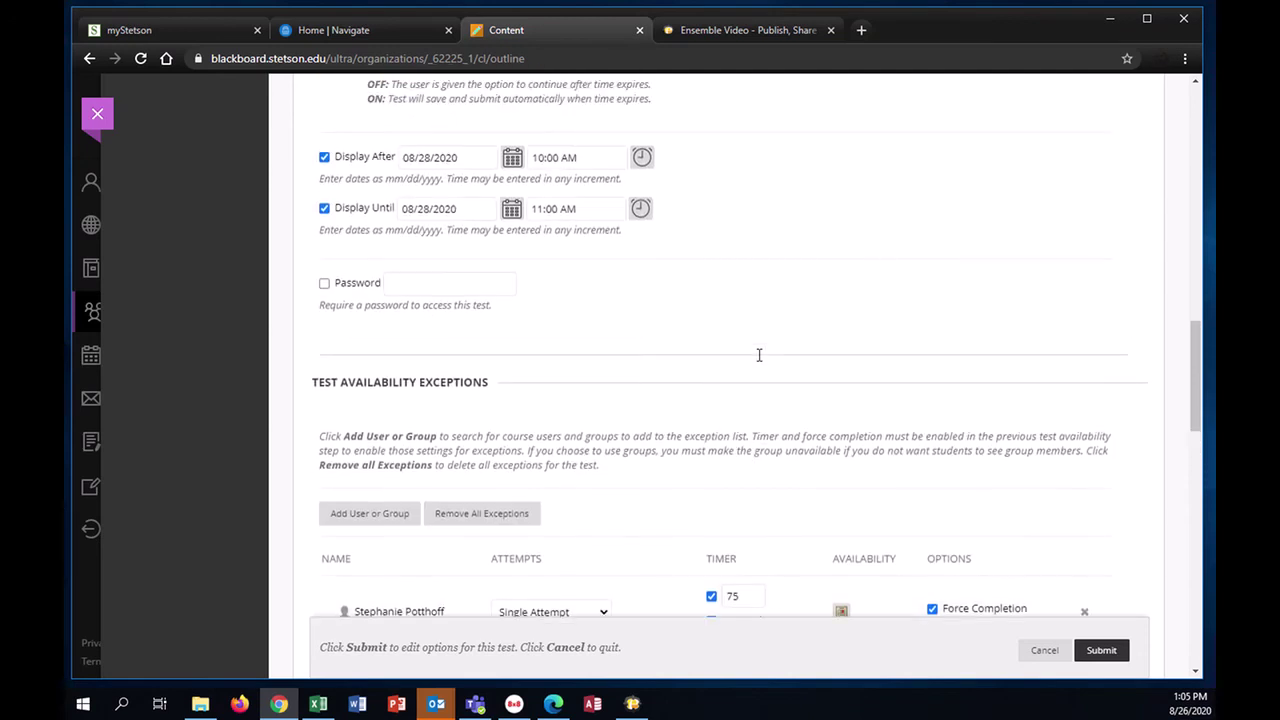
{"action": "scroll", "coordinate": [757, 361], "scroll_direction": "down", "scroll_amount": 1}
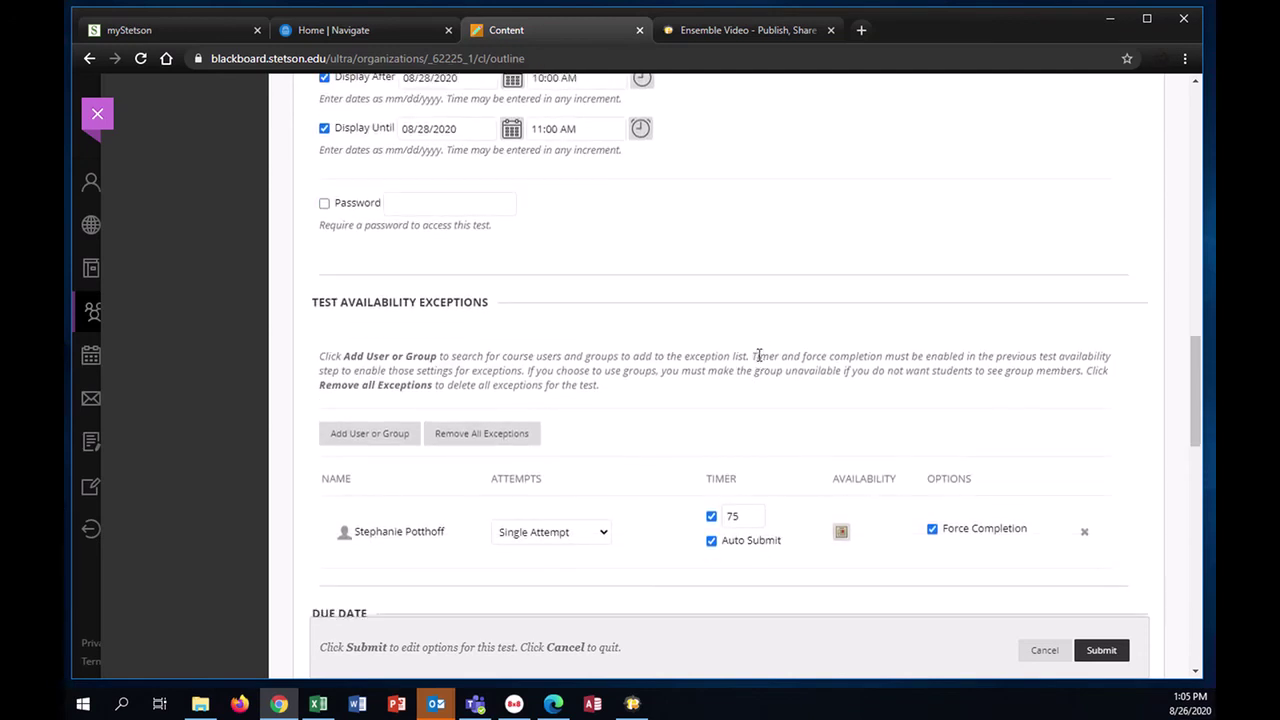
{"action": "scroll", "coordinate": [758, 355], "scroll_direction": "up", "scroll_amount": 1}
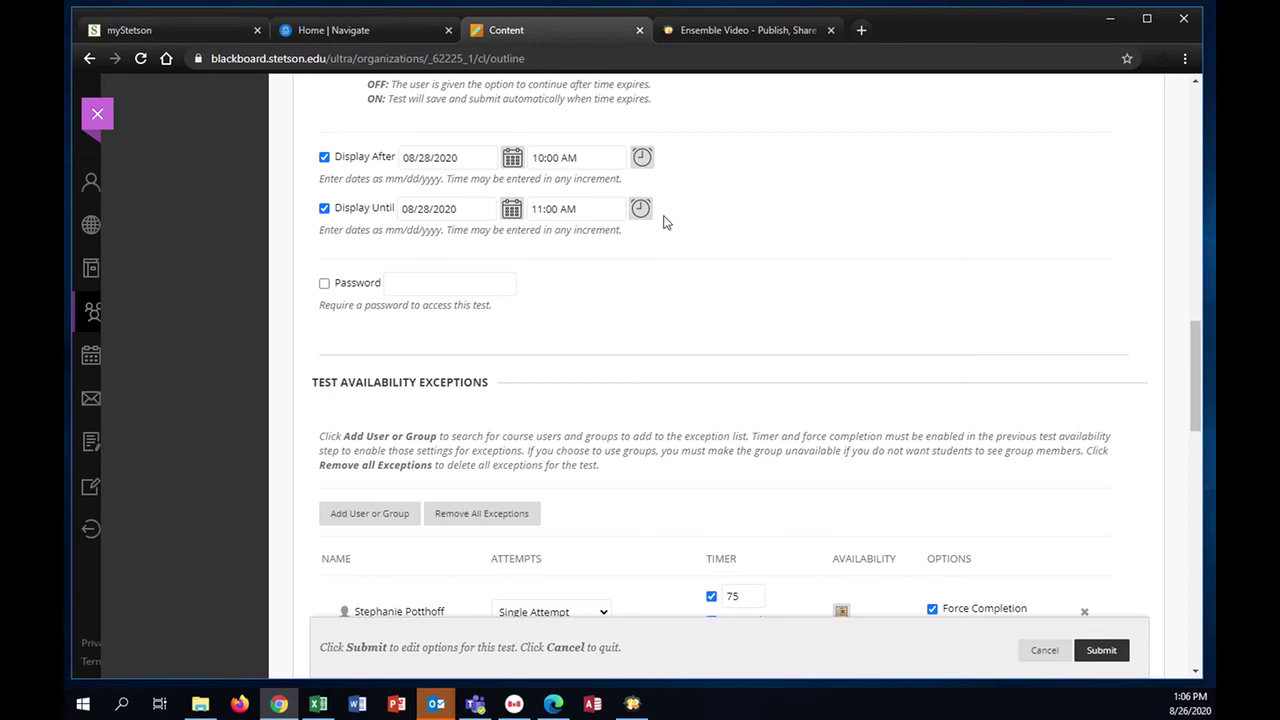
{"action": "scroll", "coordinate": [665, 222], "scroll_direction": "up", "scroll_amount": 1}
{"action": "scroll", "coordinate": [665, 222], "scroll_direction": "up", "scroll_amount": 1}
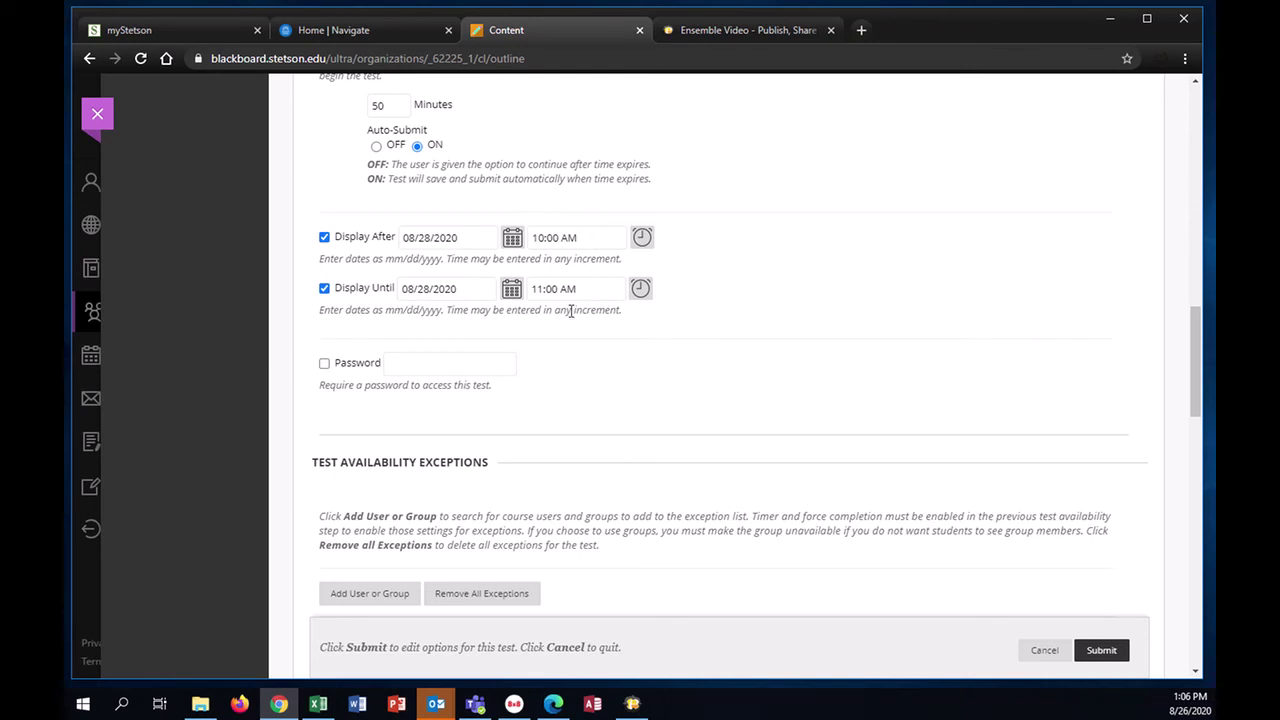
{"action": "scroll", "coordinate": [720, 302], "scroll_direction": "down", "scroll_amount": 2}
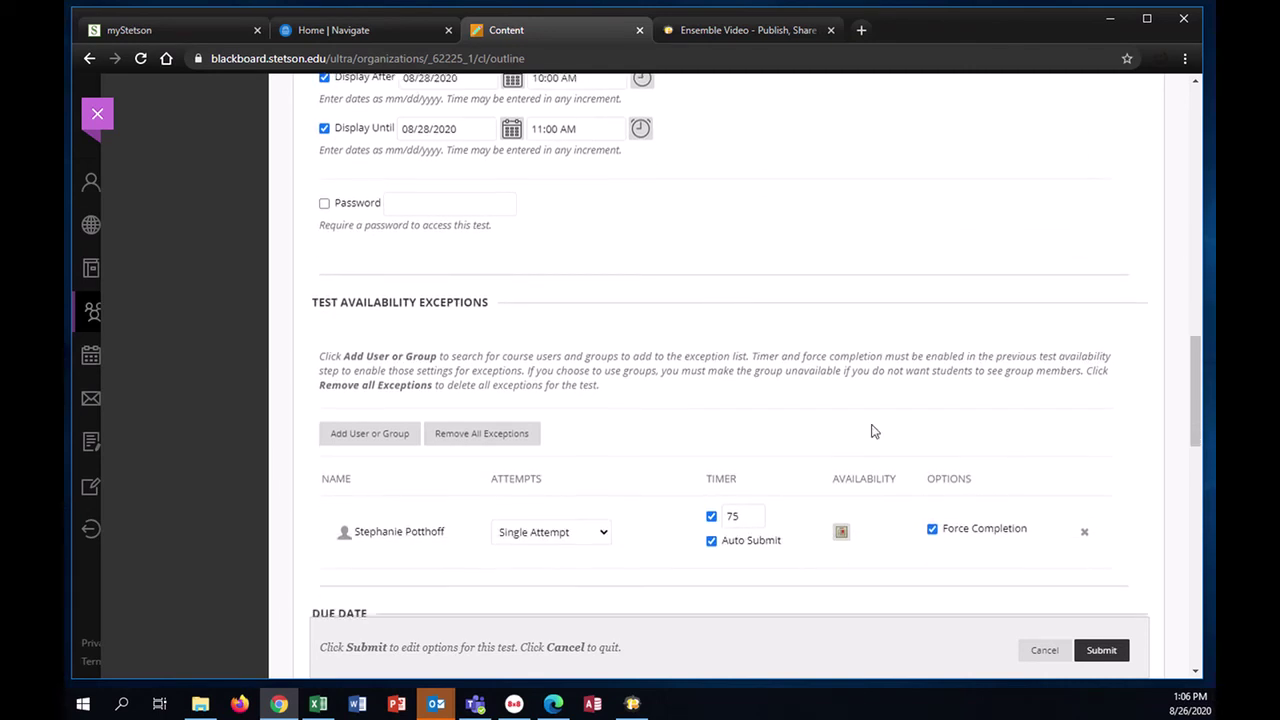
Set the exception's After and Until dates to 08/28/2020
{"action": "left_click", "coordinate": [843, 531]}
{"action": "scroll", "coordinate": [855, 416], "scroll_direction": "down", "scroll_amount": 1}
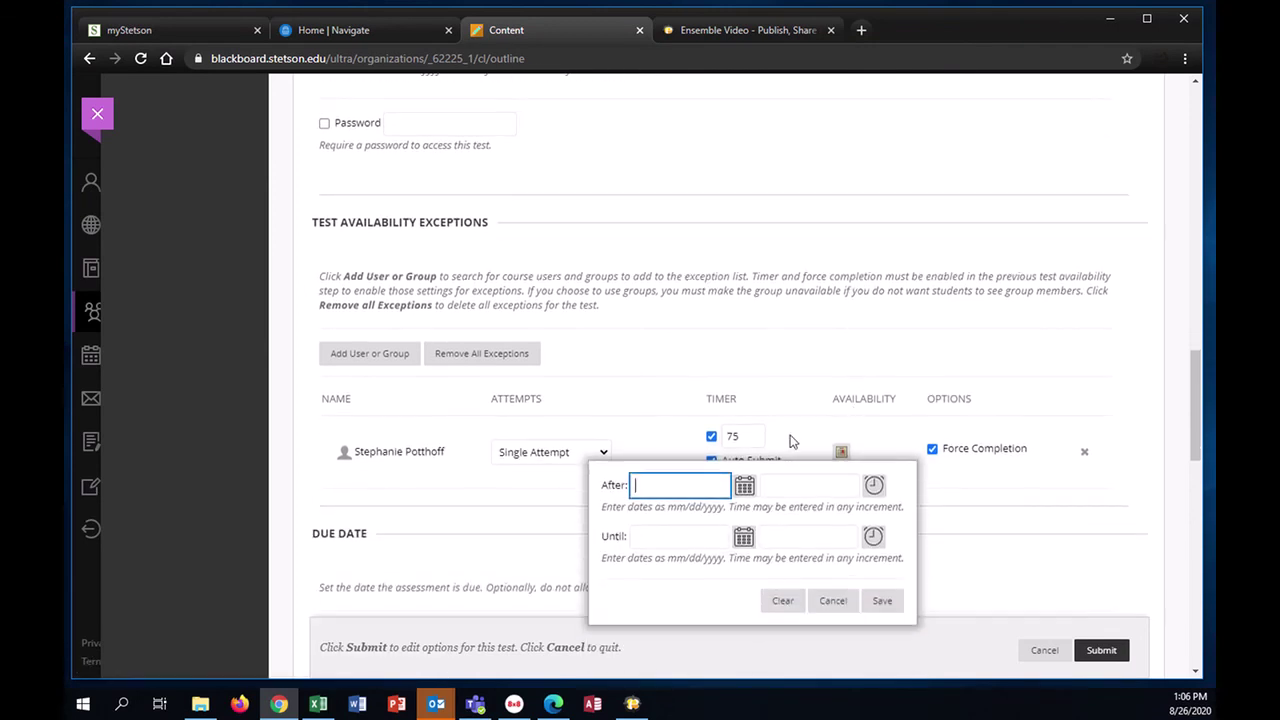
{"action": "left_click", "coordinate": [745, 487]}
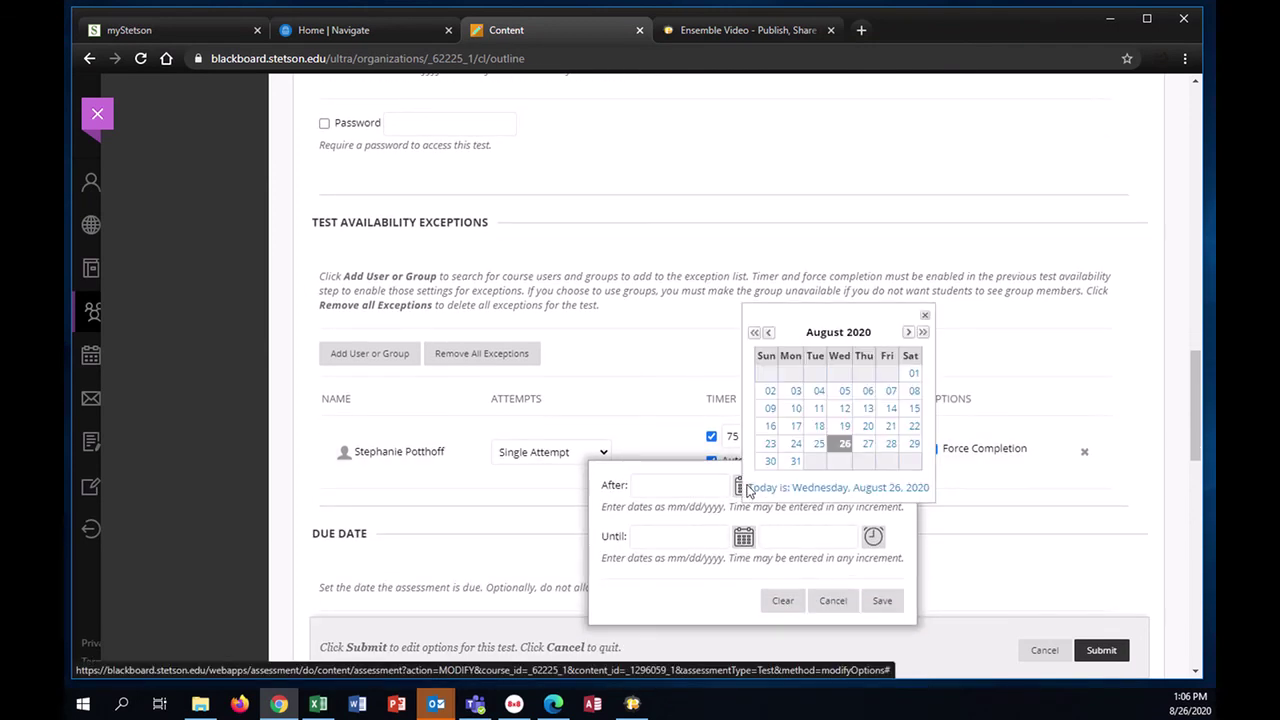
{"action": "left_click", "coordinate": [889, 451]}
{"action": "scroll", "coordinate": [685, 420], "scroll_direction": "up", "scroll_amount": 2}
{"action": "scroll", "coordinate": [685, 426], "scroll_direction": "down", "scroll_amount": 1}
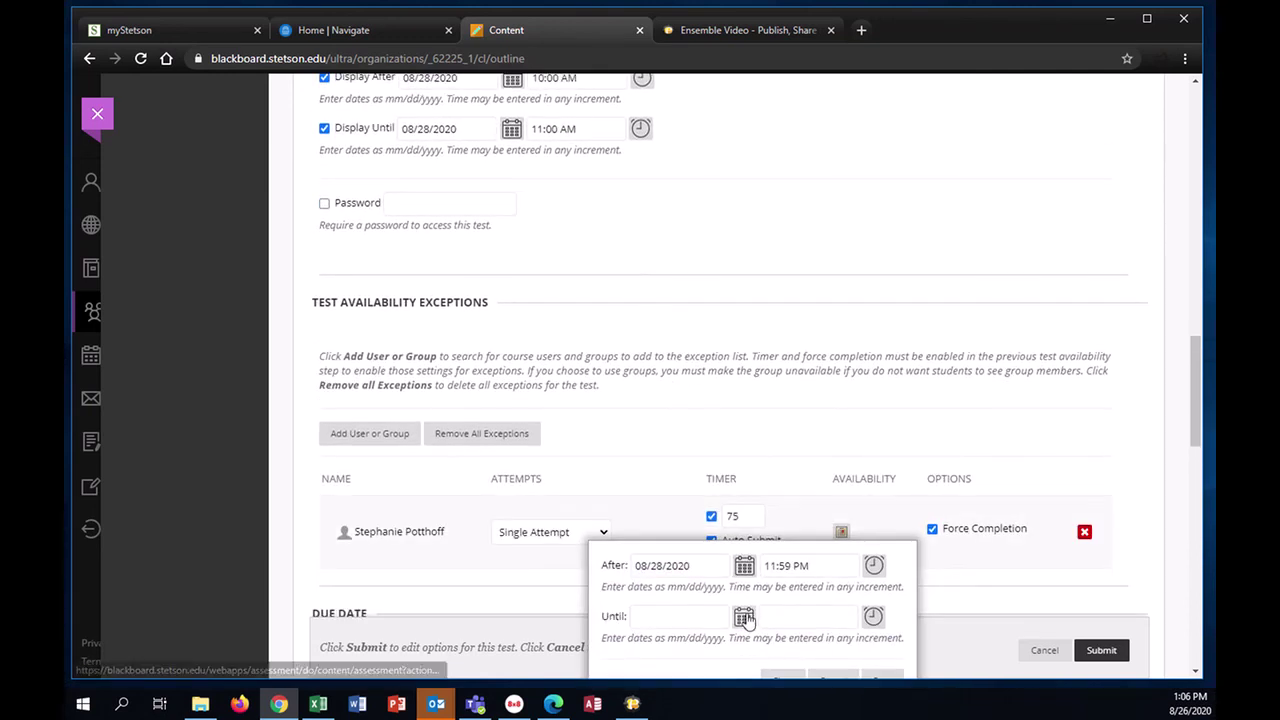
{"action": "left_click", "coordinate": [745, 617]}
{"action": "left_click", "coordinate": [888, 578]}
{"action": "scroll", "coordinate": [820, 440], "scroll_direction": "down", "scroll_amount": 1}
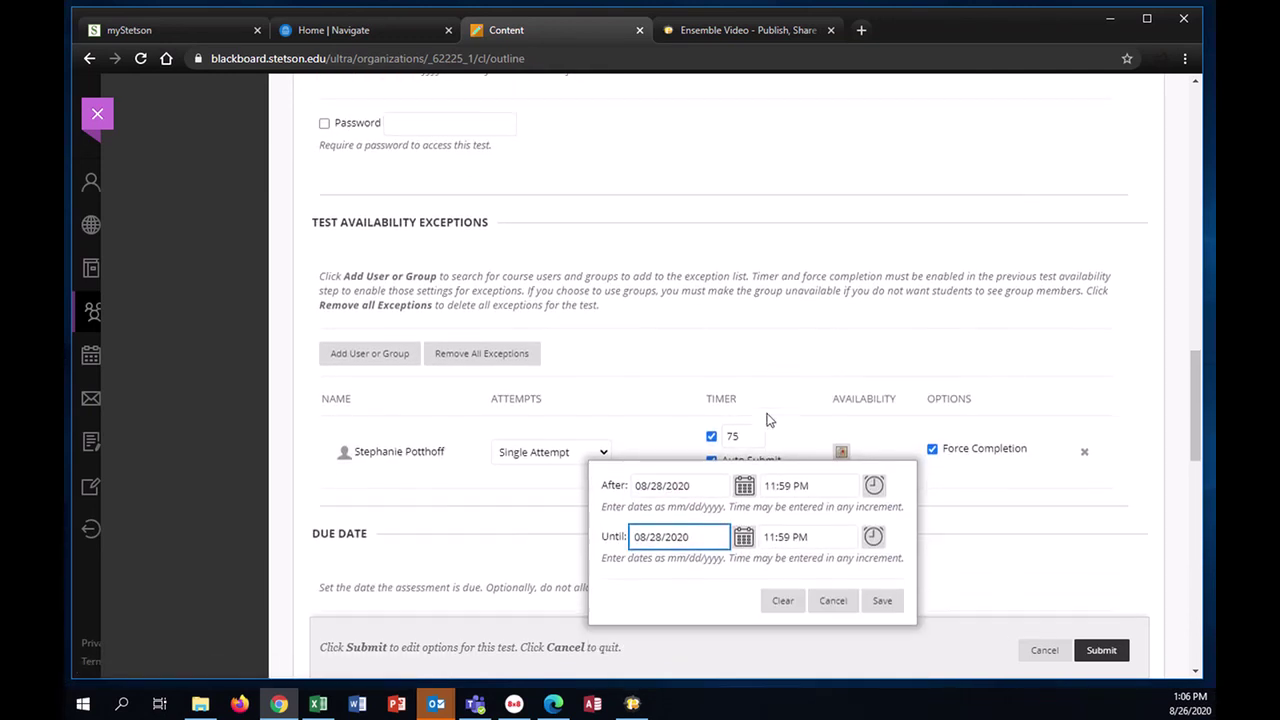
Set the exception's times to 09:30 AM through 11:00 AM and save
{"action": "left_click", "coordinate": [874, 487]}
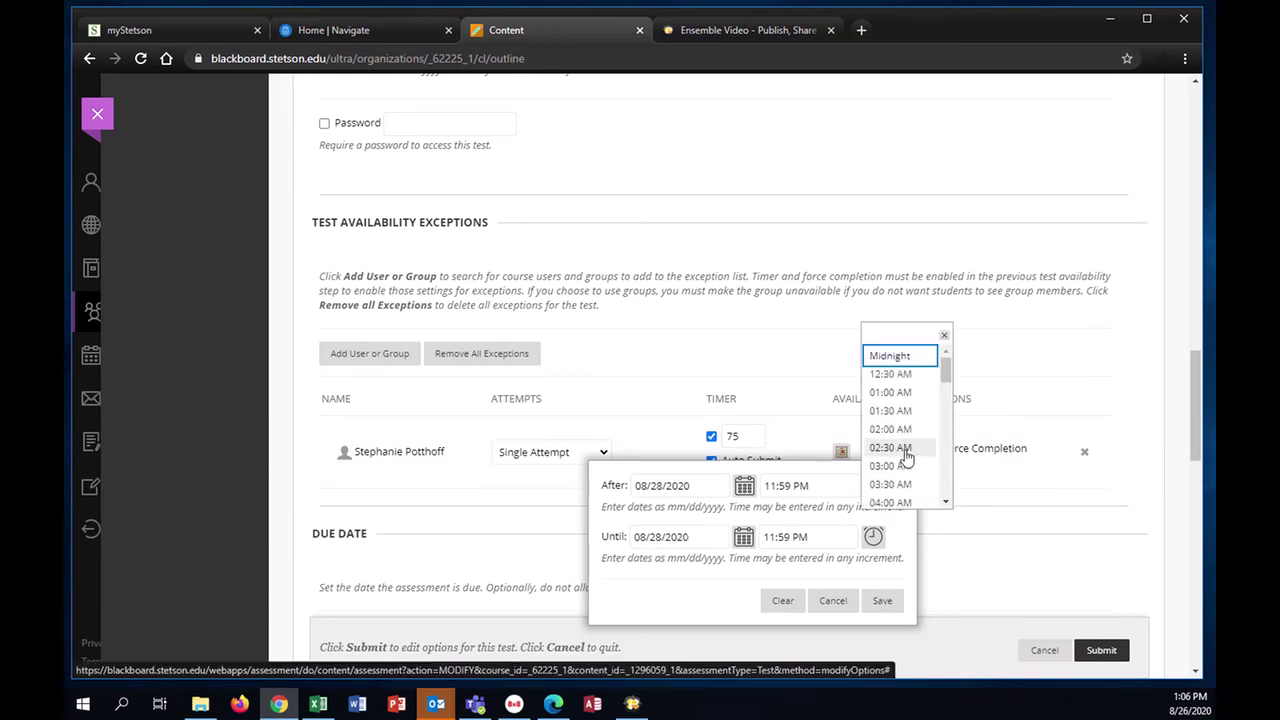
{"action": "scroll", "coordinate": [906, 457], "scroll_direction": "down", "scroll_amount": 4}
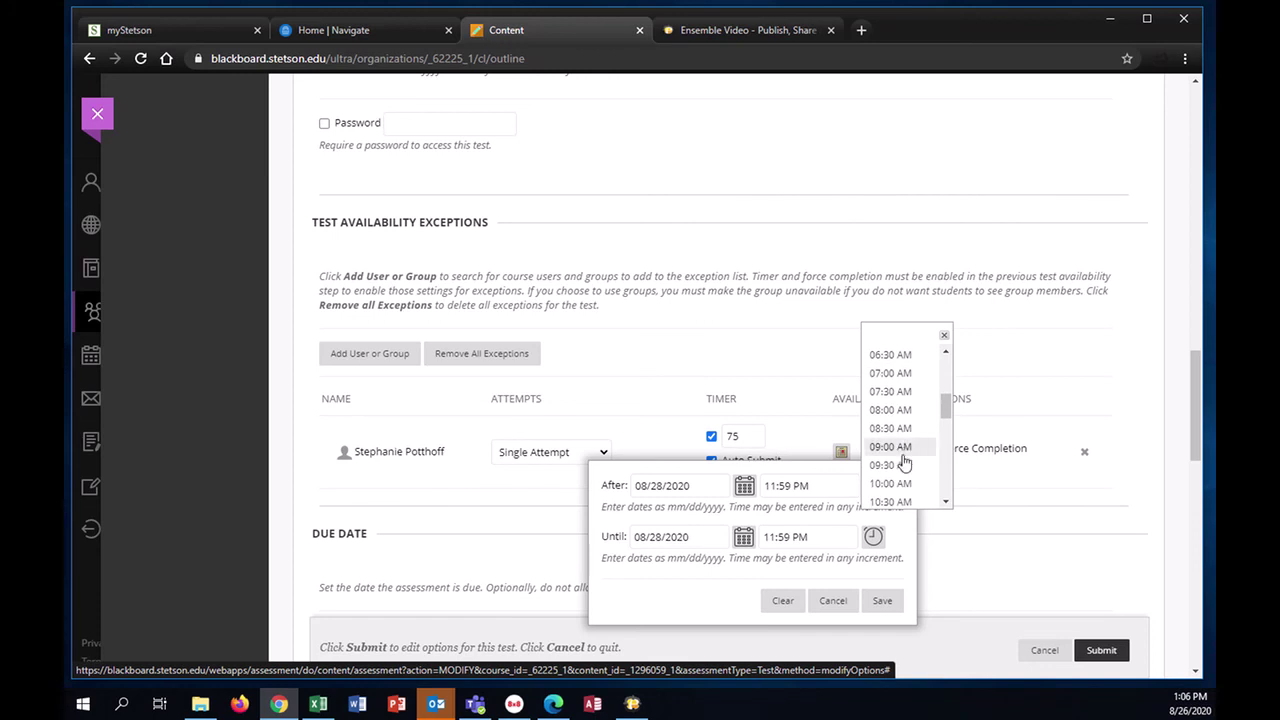
{"action": "left_click", "coordinate": [903, 465]}
{"action": "left_click", "coordinate": [873, 537]}
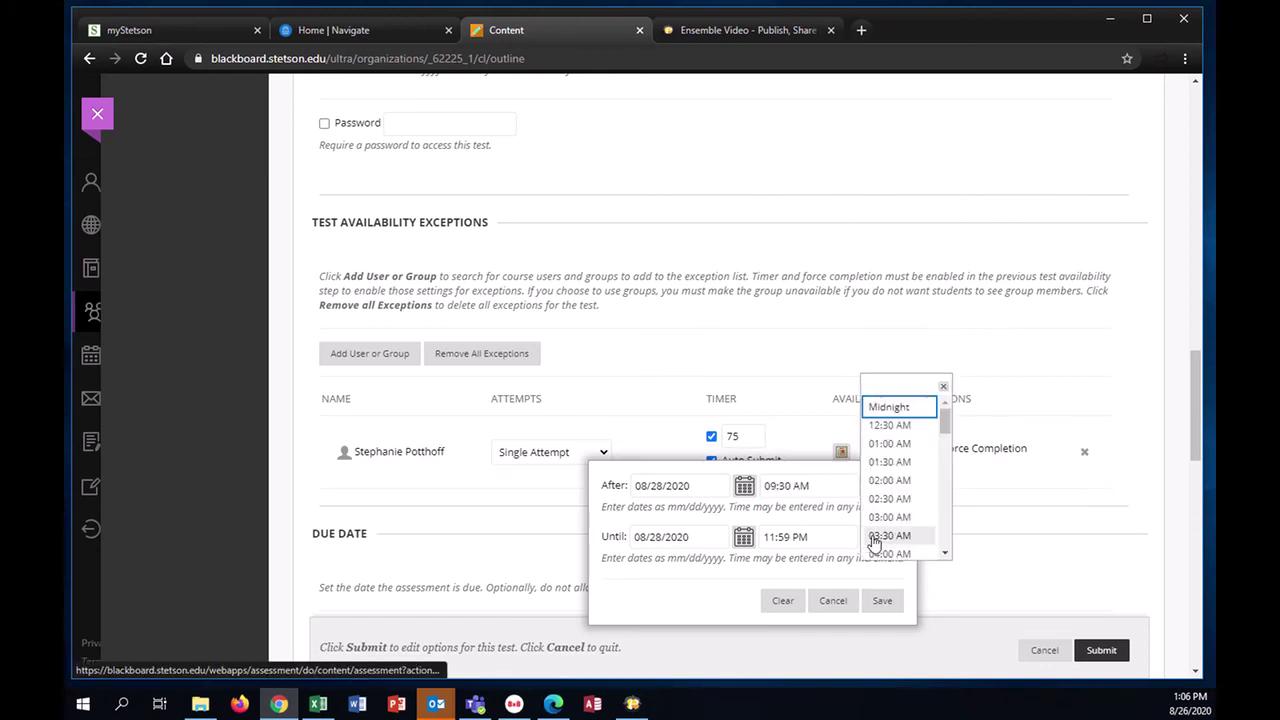
{"action": "scroll", "coordinate": [905, 490], "scroll_direction": "down", "scroll_amount": 2}
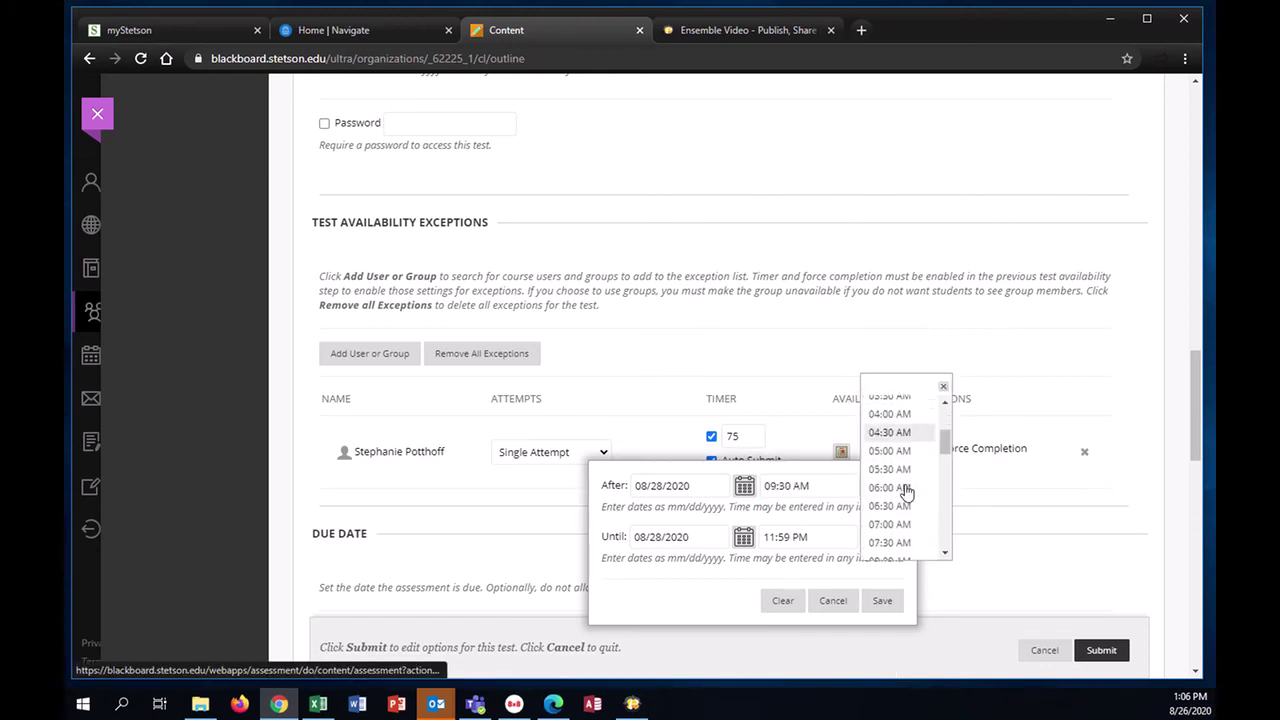
{"action": "scroll", "coordinate": [906, 491], "scroll_direction": "down", "scroll_amount": 4}
{"action": "left_click_drag", "start_coordinate": [943, 486], "coordinate": [948, 466]}
{"action": "left_click", "coordinate": [920, 492]}
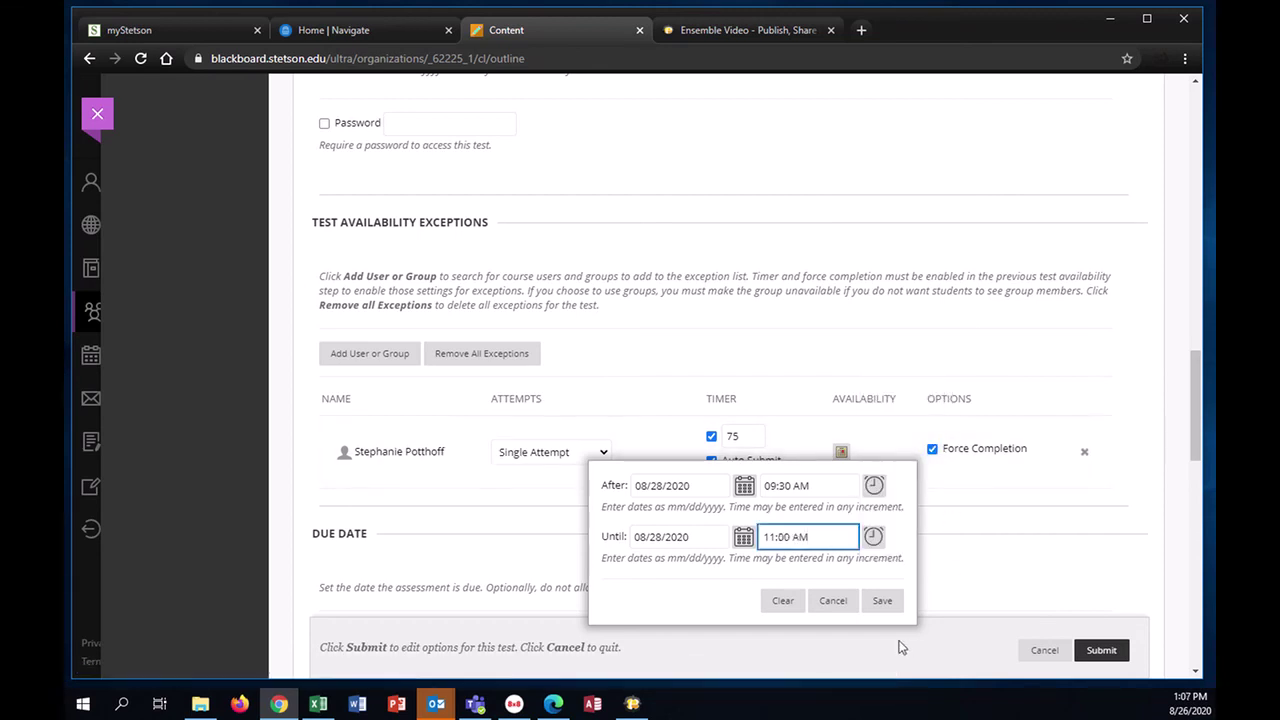
{"action": "left_click", "coordinate": [890, 603]}
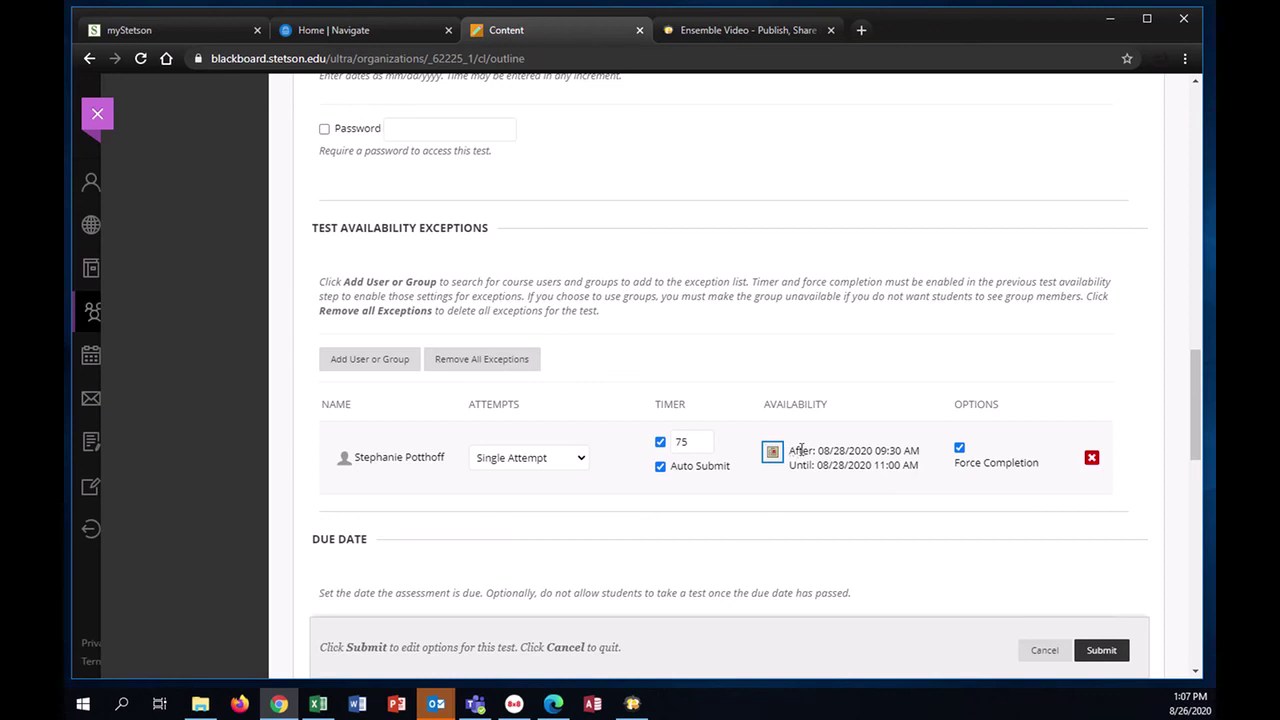
Set the test's Display After time to 08:00 AM and Display Until time to 08:00 PM
{"action": "scroll", "coordinate": [665, 473], "scroll_direction": "up", "scroll_amount": 3}
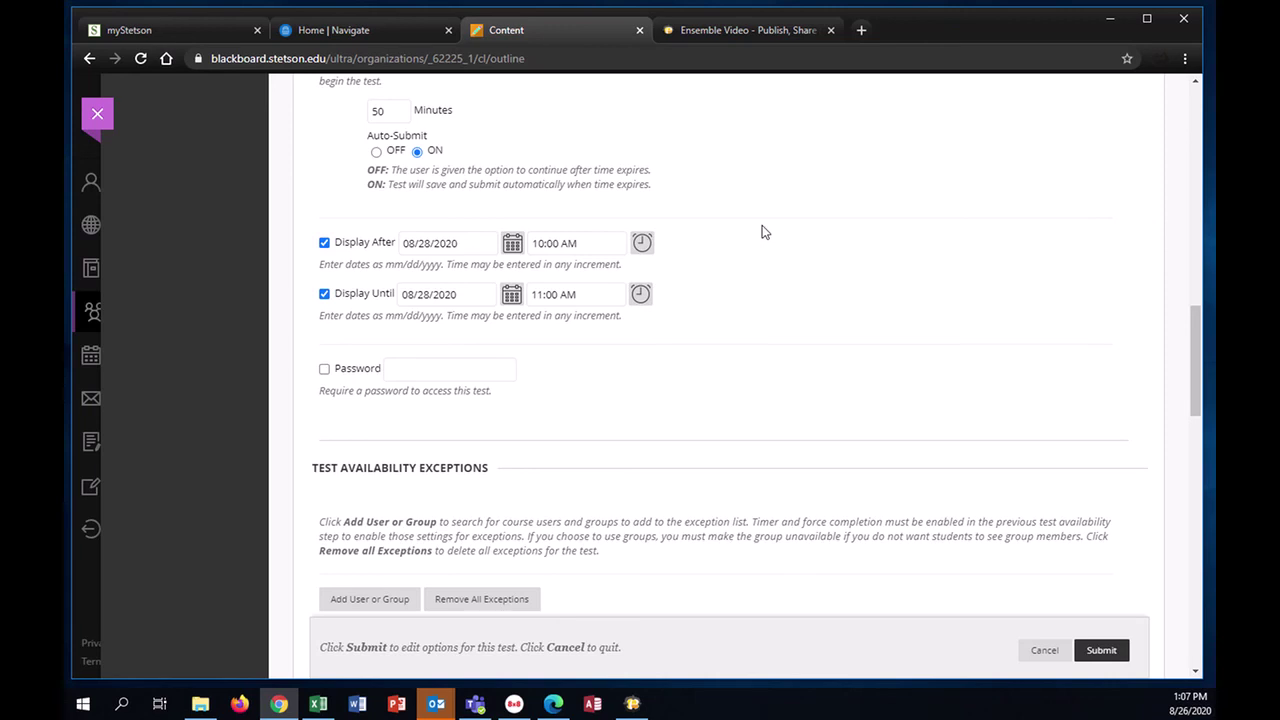
{"action": "left_click", "coordinate": [643, 245]}
{"action": "scroll", "coordinate": [662, 228], "scroll_direction": "up", "scroll_amount": 1}
{"action": "scroll", "coordinate": [670, 250], "scroll_direction": "up", "scroll_amount": 1}
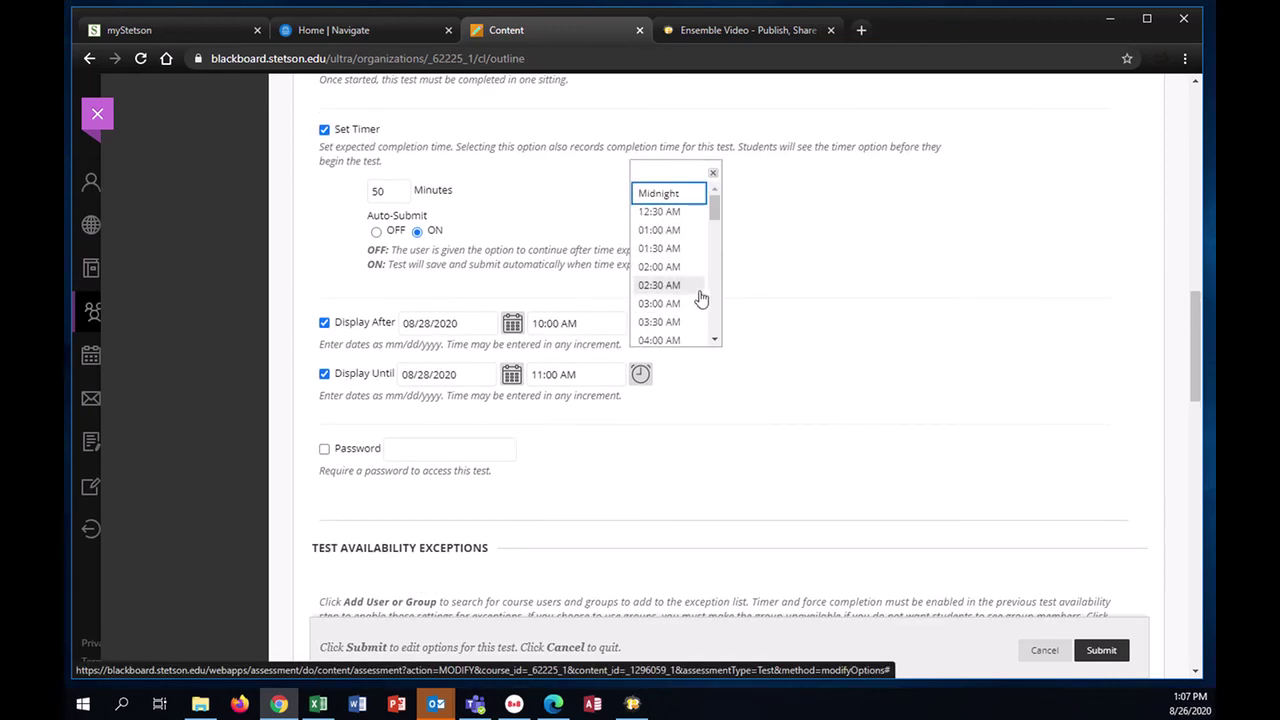
{"action": "scroll", "coordinate": [686, 300], "scroll_direction": "down", "scroll_amount": 2}
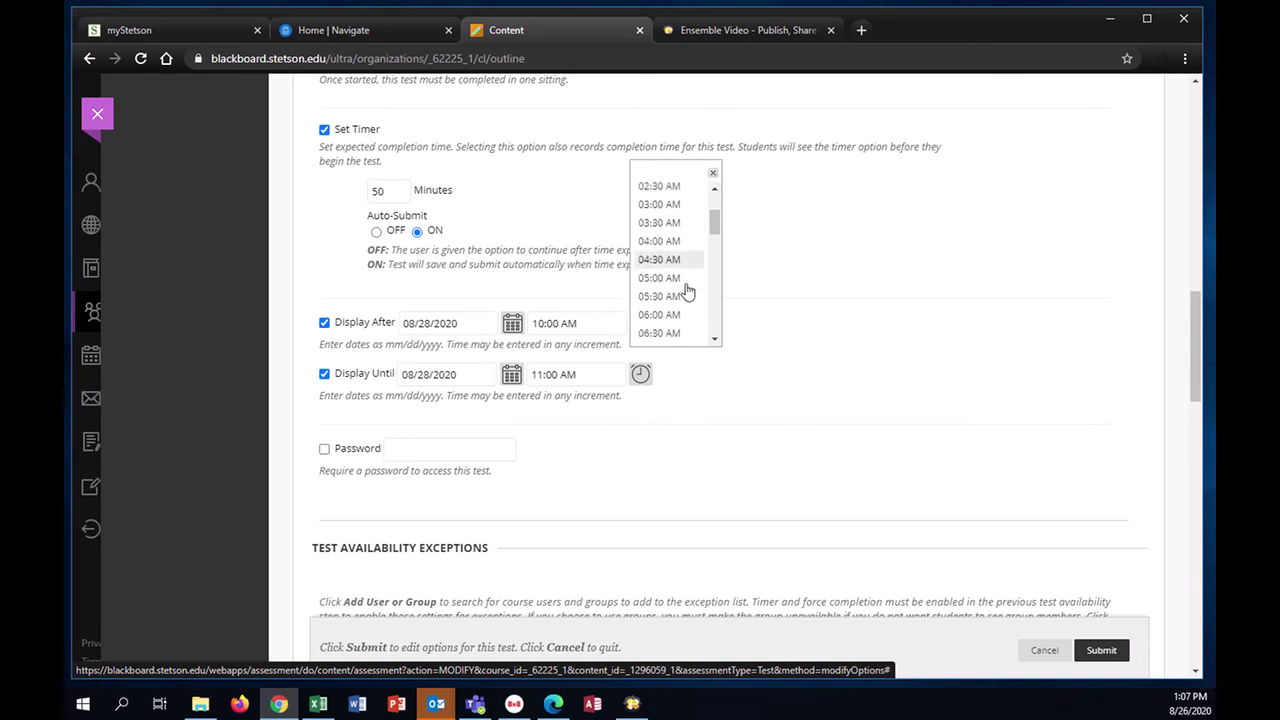
{"action": "scroll", "coordinate": [684, 270], "scroll_direction": "down", "scroll_amount": 2}
{"action": "left_click", "coordinate": [681, 328]}
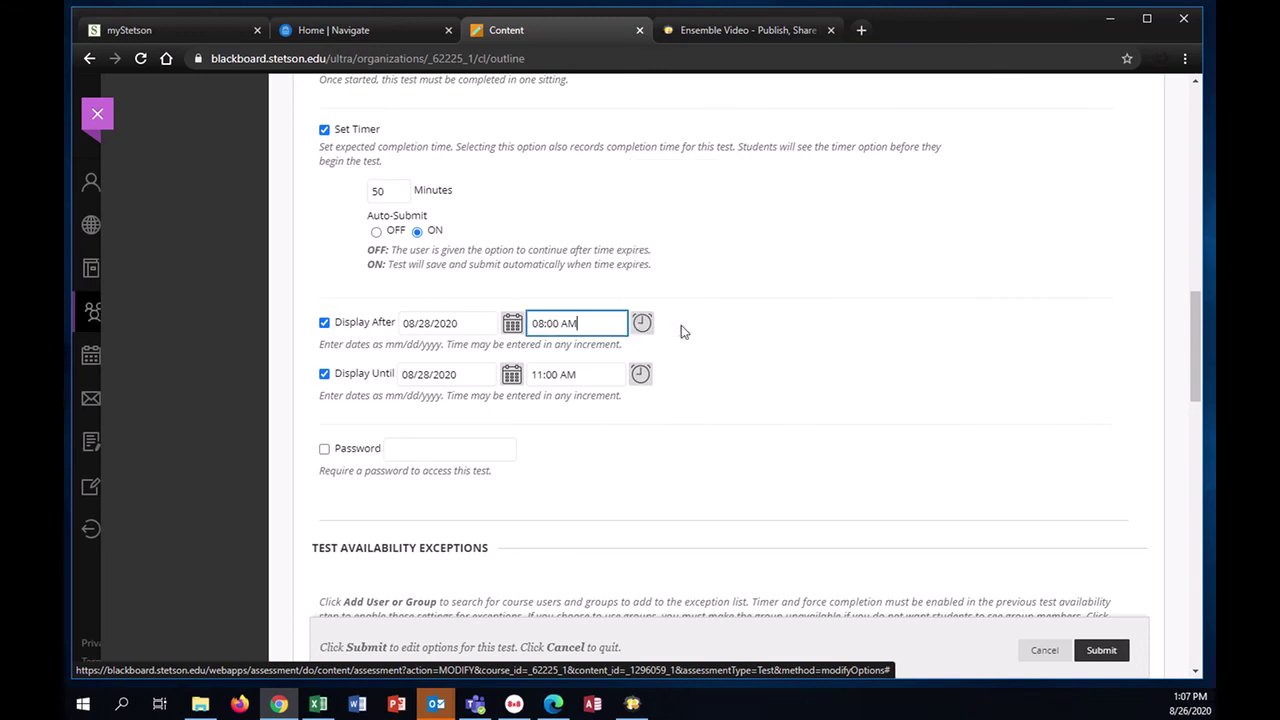
{"action": "left_click", "coordinate": [640, 374]}
{"action": "scroll", "coordinate": [694, 374], "scroll_direction": "down", "scroll_amount": 8}
{"action": "scroll", "coordinate": [694, 374], "scroll_direction": "down", "scroll_amount": 8}
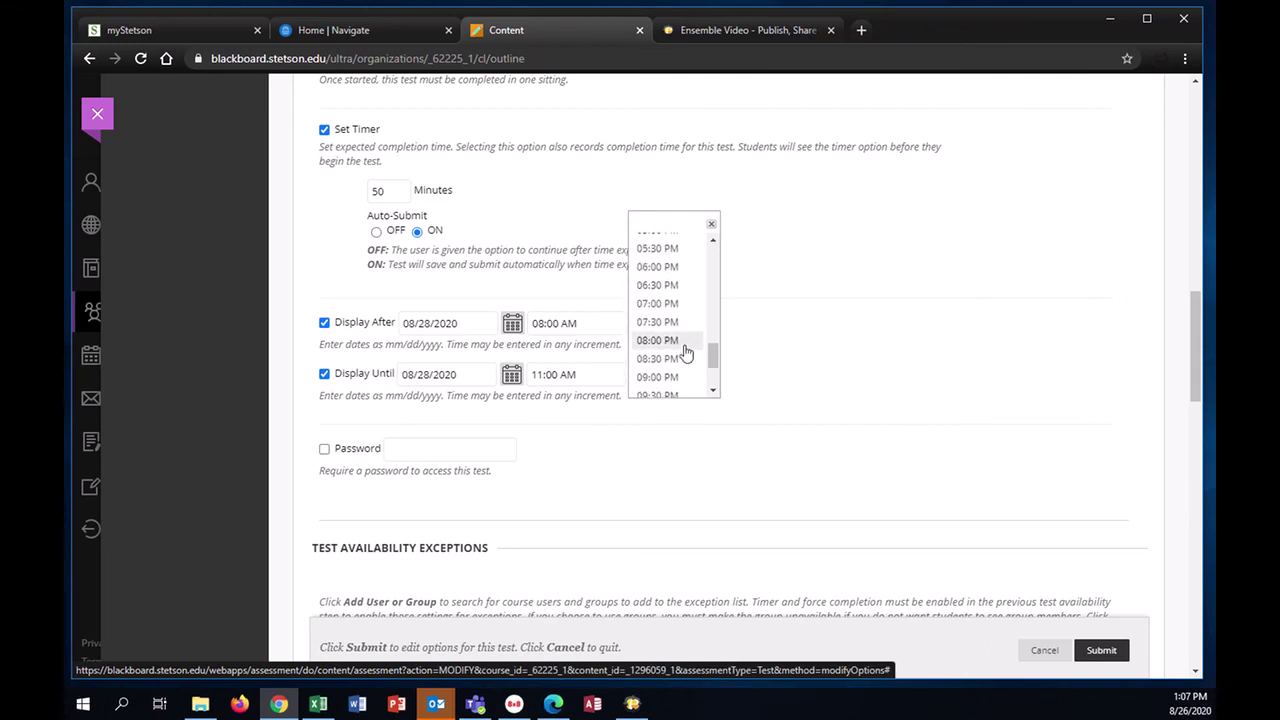
{"action": "left_click", "coordinate": [686, 345]}
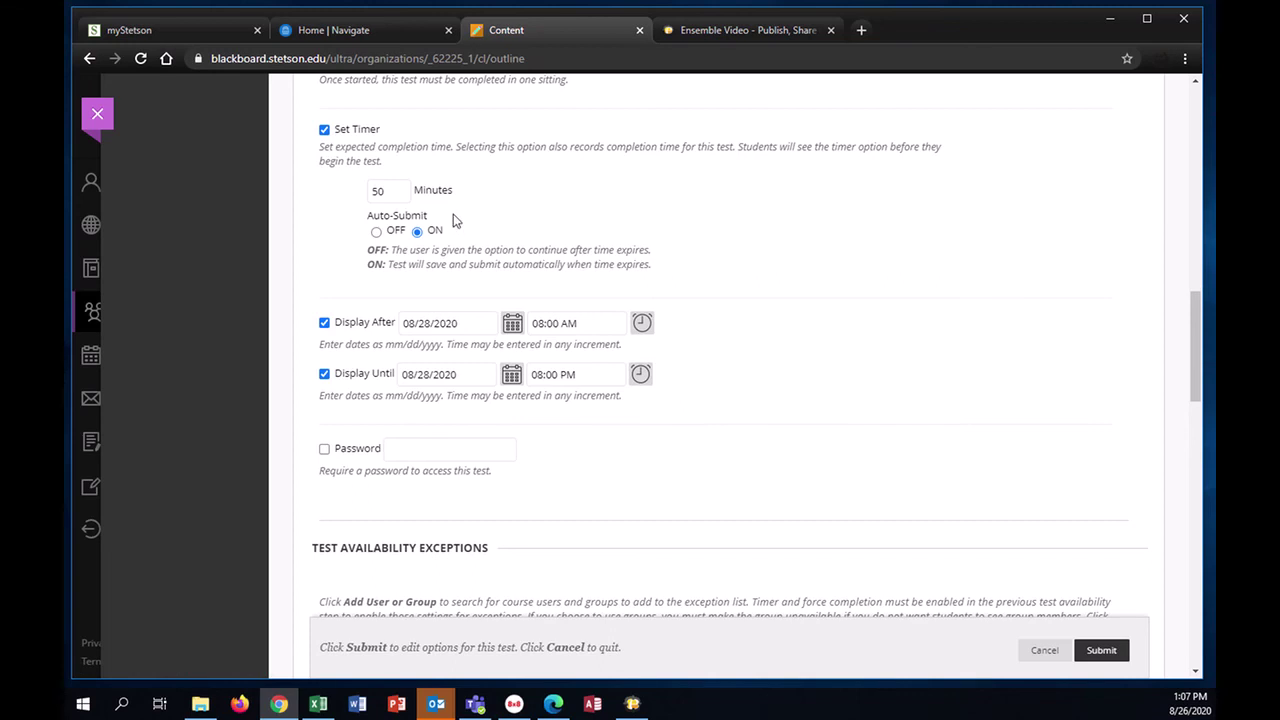
{"action": "scroll", "coordinate": [391, 178], "scroll_direction": "up", "scroll_amount": 1}
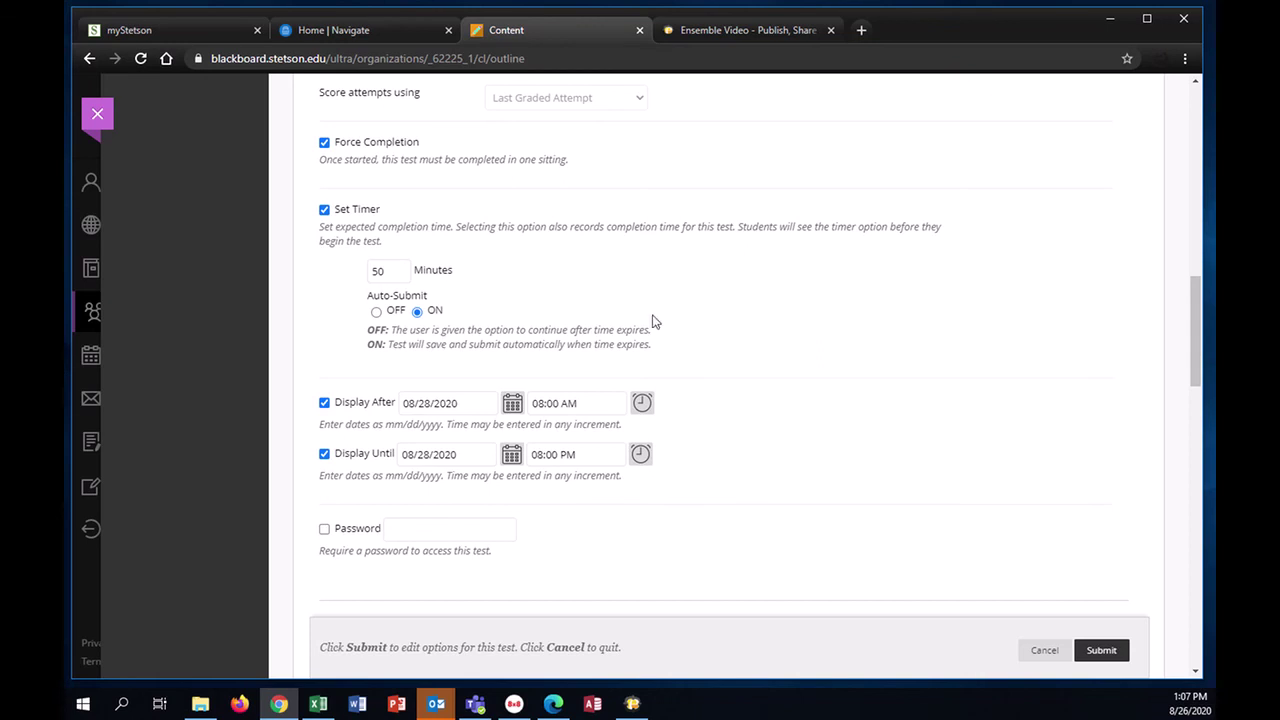
Change the exception's start time to 08:00 AM
{"action": "scroll", "coordinate": [769, 357], "scroll_direction": "down", "scroll_amount": 3}
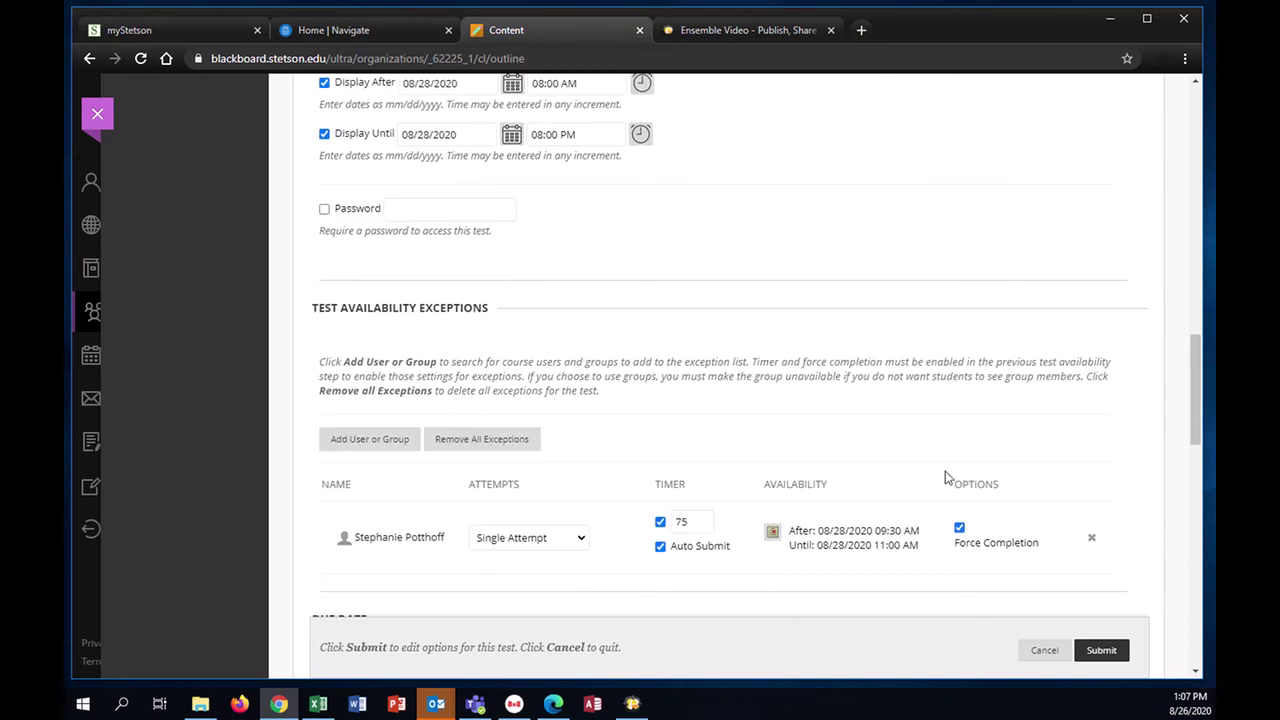
{"action": "scroll", "coordinate": [700, 265], "scroll_direction": "up", "scroll_amount": 1}
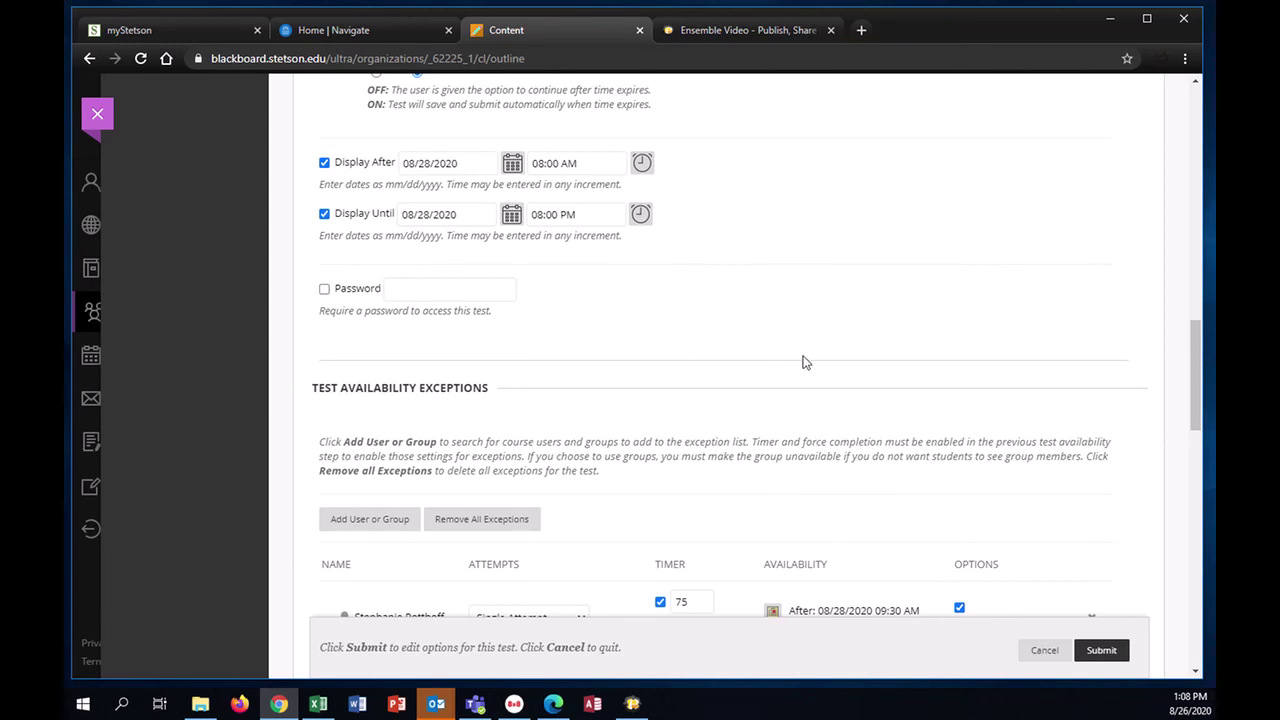
{"action": "scroll", "coordinate": [806, 363], "scroll_direction": "down", "scroll_amount": 1}
{"action": "scroll", "coordinate": [730, 330], "scroll_direction": "up", "scroll_amount": 1}
{"action": "scroll", "coordinate": [865, 445], "scroll_direction": "down", "scroll_amount": 2}
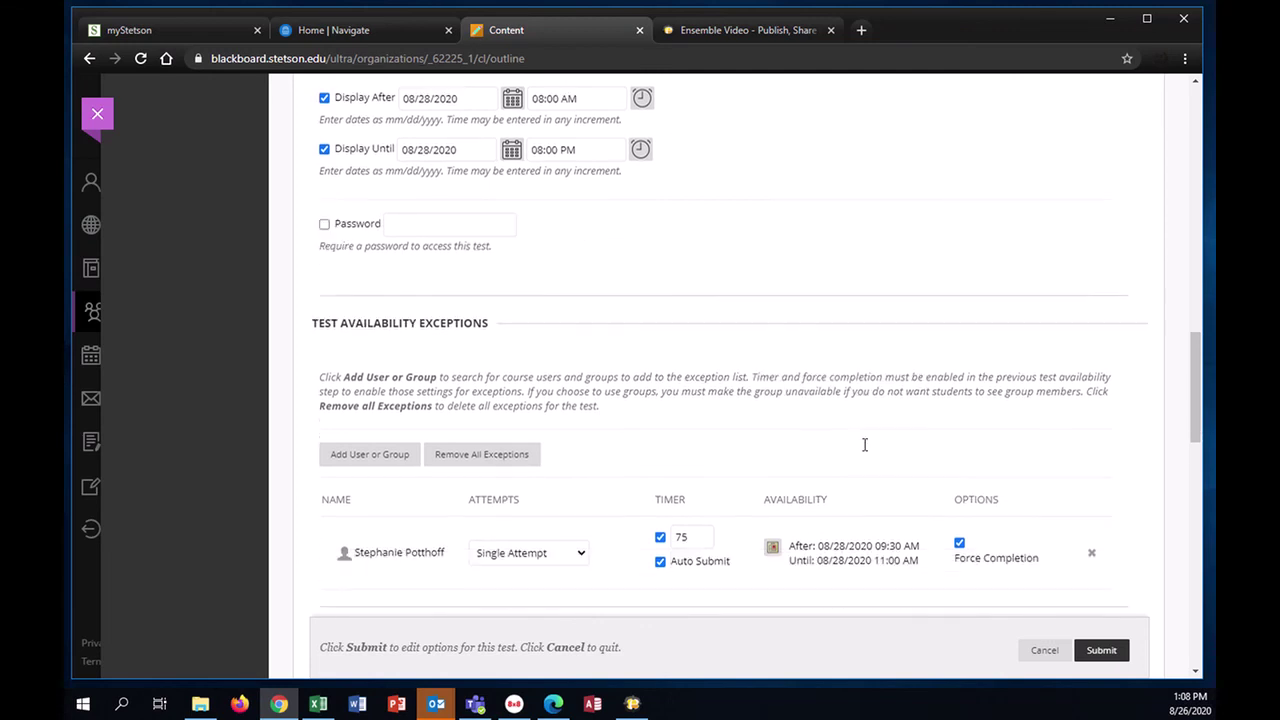
{"action": "left_click", "coordinate": [774, 537]}
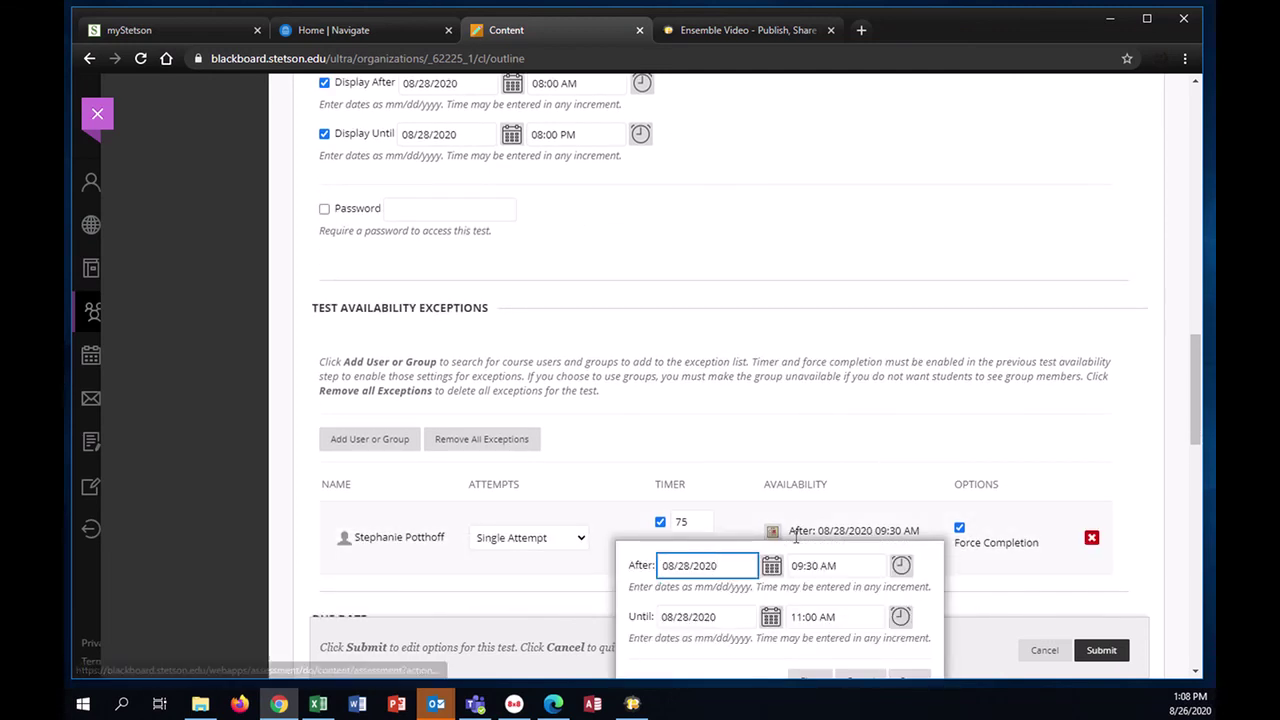
{"action": "left_click", "coordinate": [898, 574]}
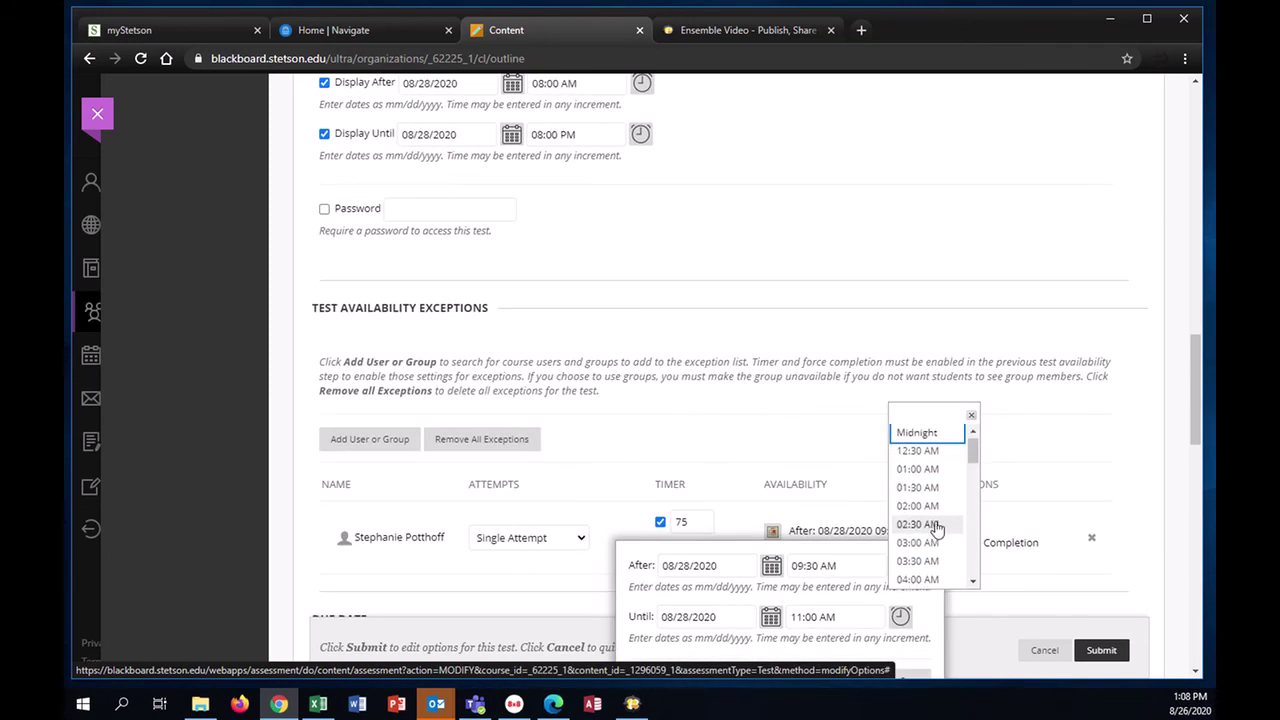
{"action": "scroll", "coordinate": [935, 500], "scroll_direction": "down", "scroll_amount": 3}
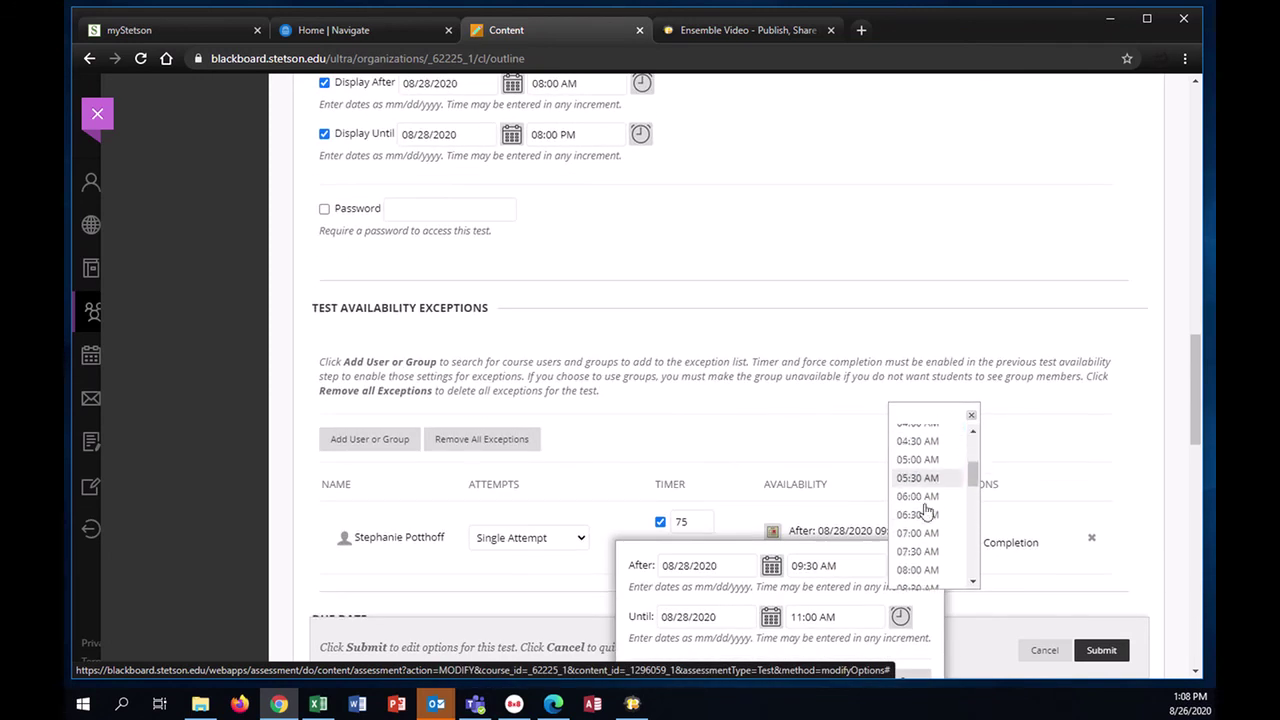
{"action": "left_click", "coordinate": [918, 569]}
Change the exception's end time to 08:00 PM and confirm the new window
{"action": "left_click", "coordinate": [900, 617]}
{"action": "scroll", "coordinate": [929, 577], "scroll_direction": "down", "scroll_amount": 7}
{"action": "scroll", "coordinate": [929, 577], "scroll_direction": "down", "scroll_amount": 5}
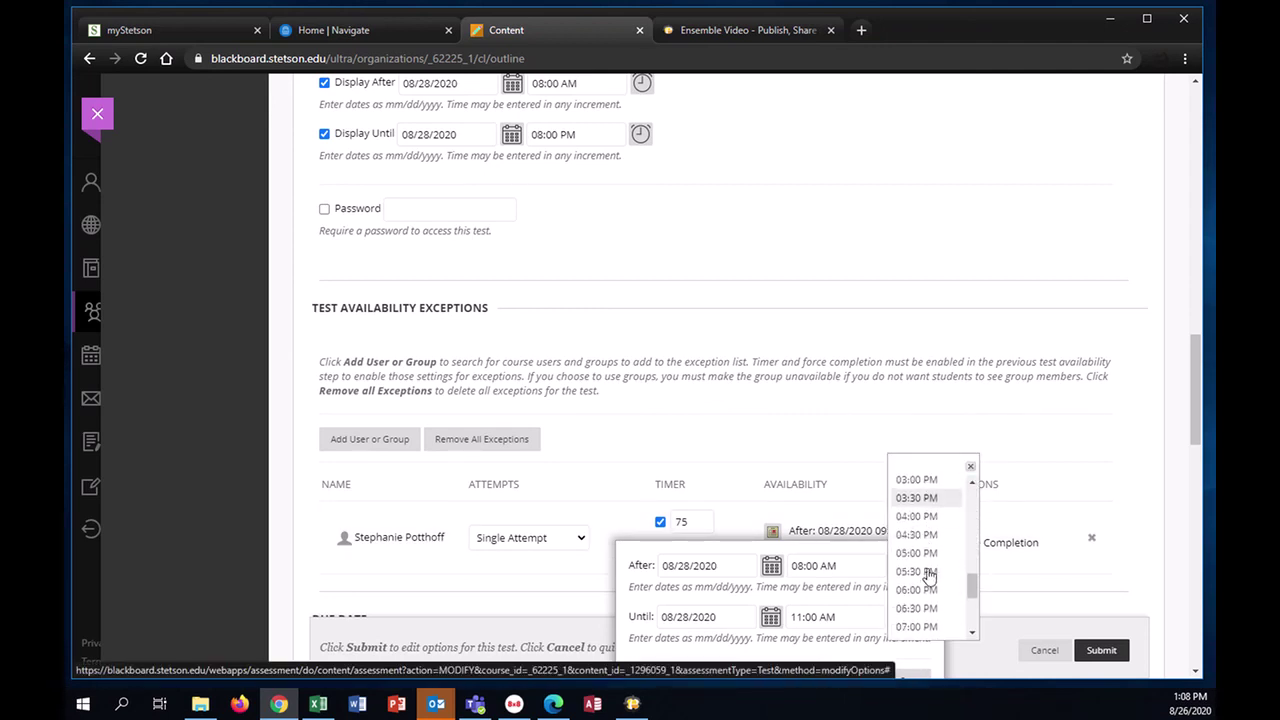
{"action": "left_click", "coordinate": [916, 582]}
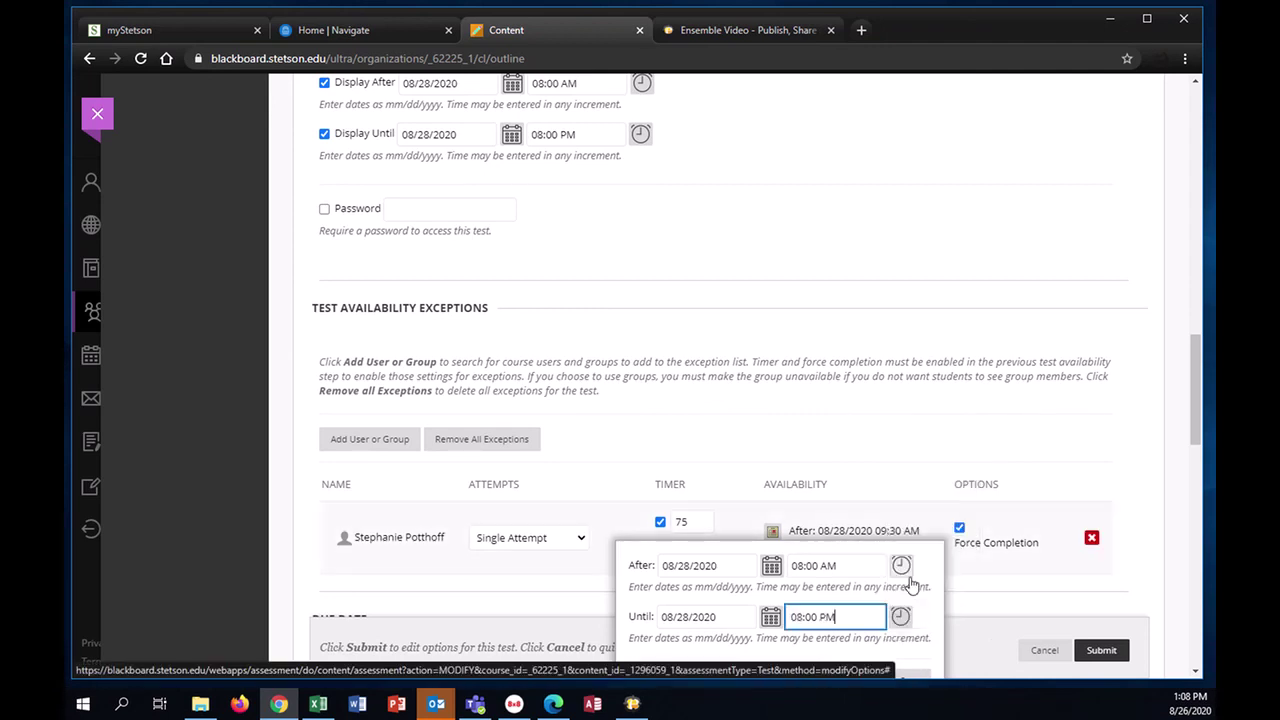
{"action": "scroll", "coordinate": [708, 521], "scroll_direction": "down", "scroll_amount": 2}
{"action": "left_click", "coordinate": [909, 601]}
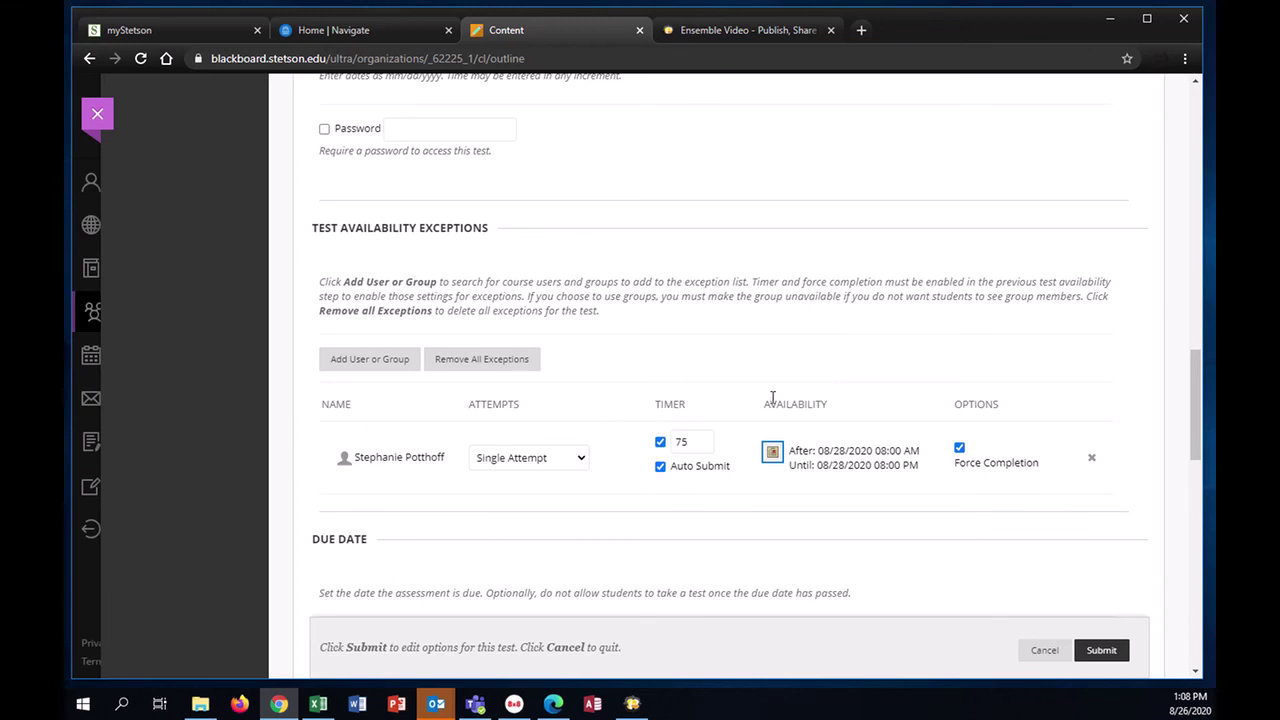
{"action": "scroll", "coordinate": [772, 397], "scroll_direction": "up", "scroll_amount": 2}
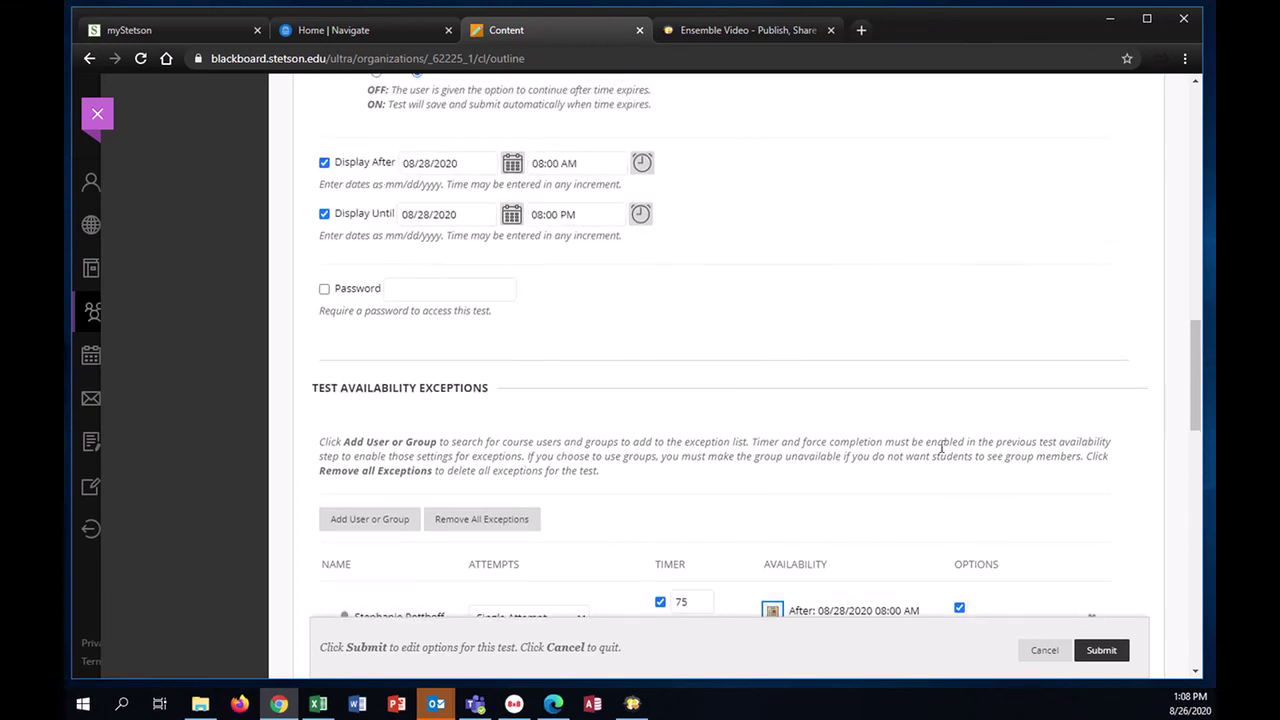
{"action": "scroll", "coordinate": [941, 446], "scroll_direction": "down", "scroll_amount": 2}
{"action": "scroll", "coordinate": [560, 364], "scroll_direction": "up", "scroll_amount": 1}
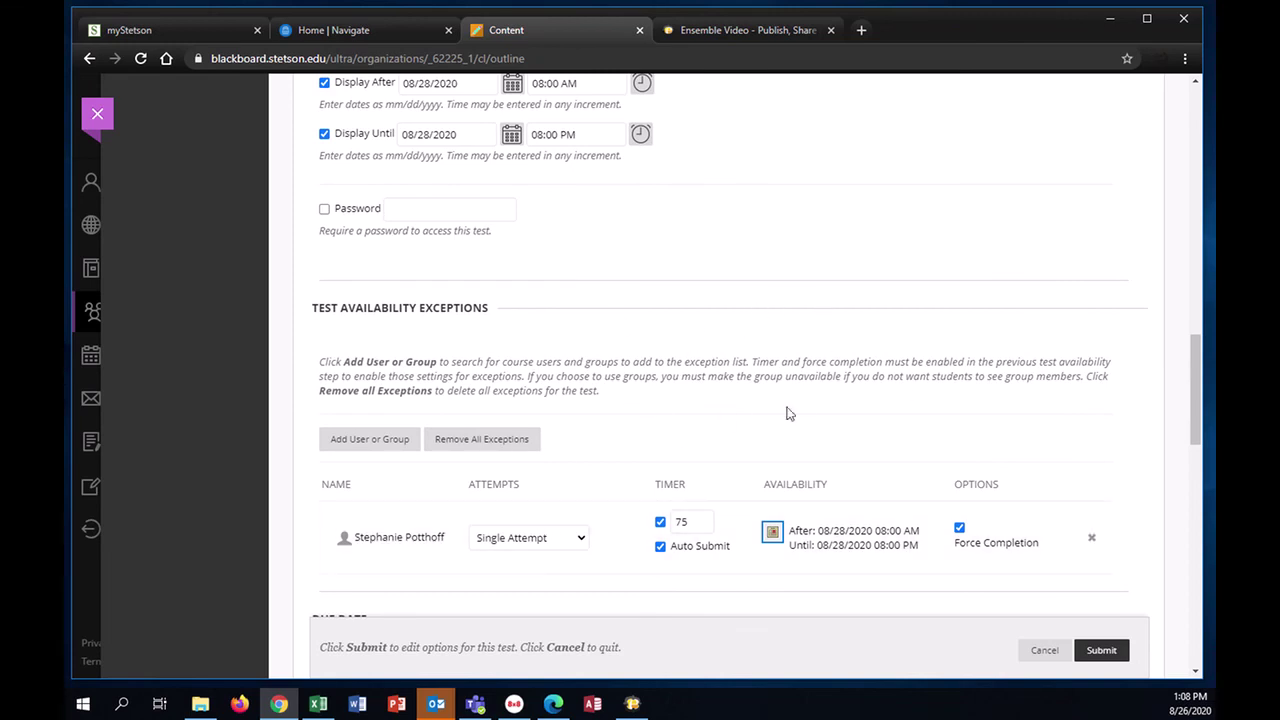
{"action": "scroll", "coordinate": [586, 420], "scroll_direction": "up", "scroll_amount": 1}
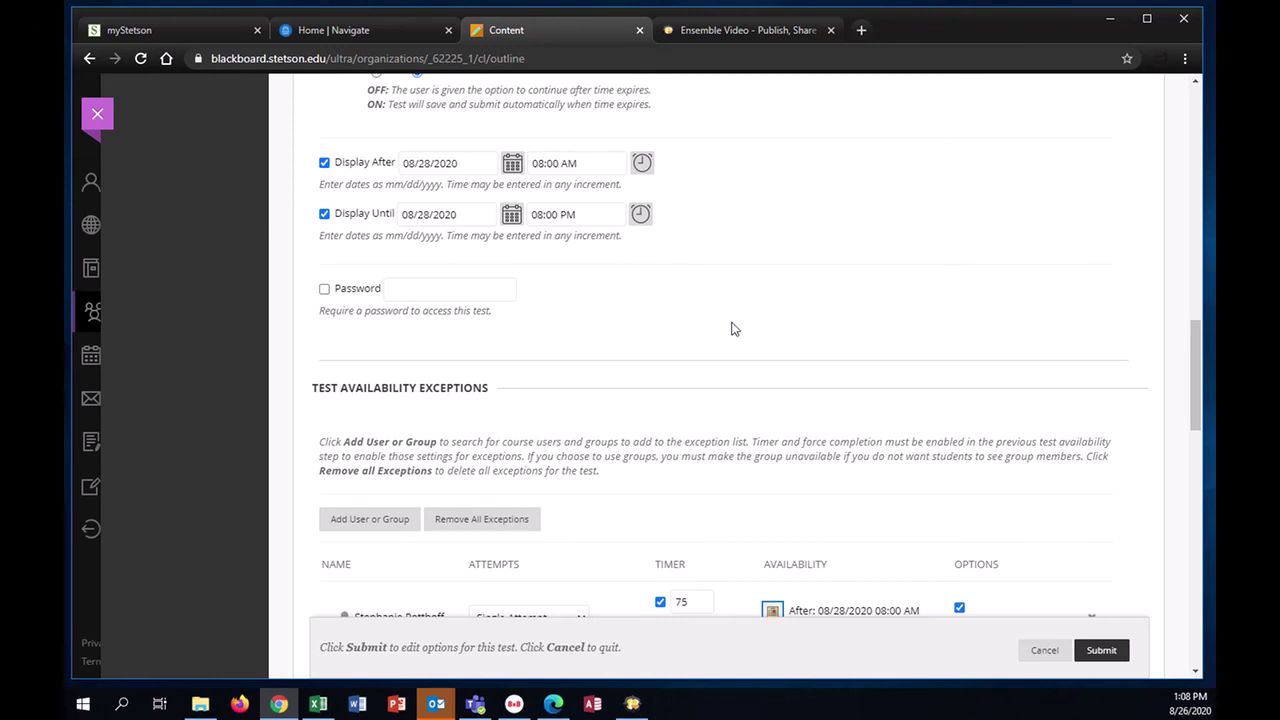
{"action": "scroll", "coordinate": [816, 357], "scroll_direction": "down", "scroll_amount": 2}
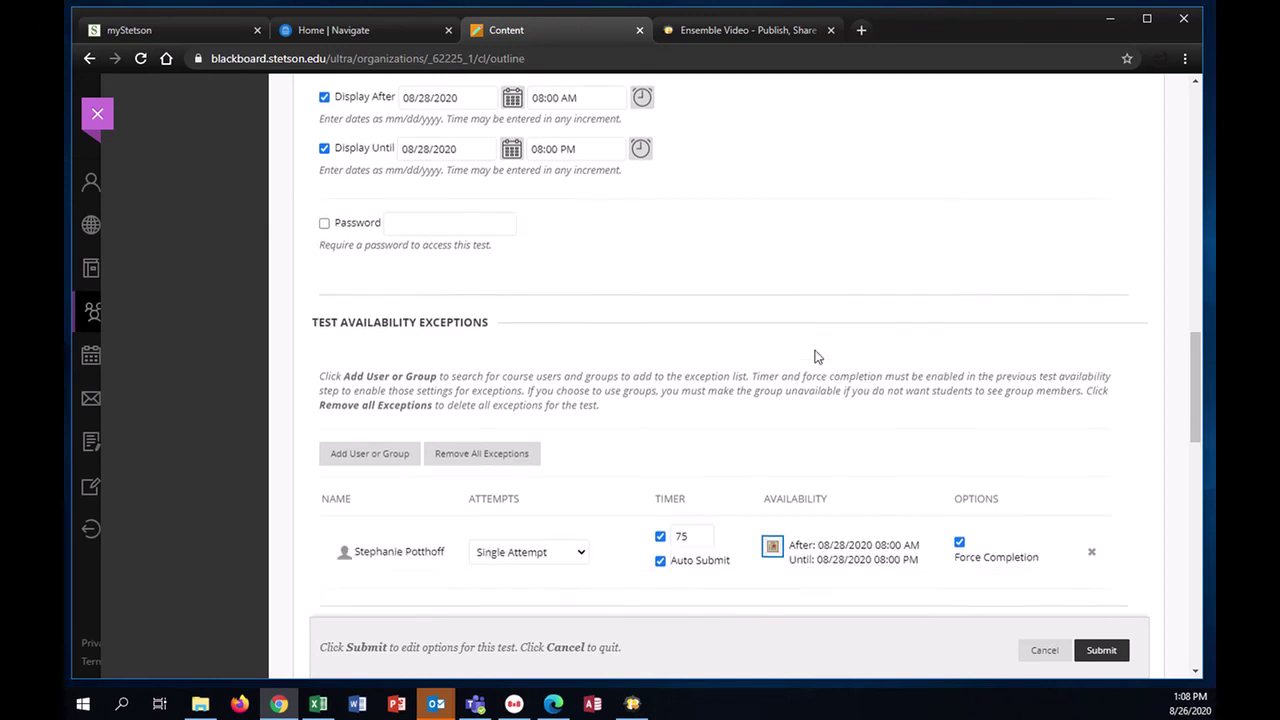
{"action": "scroll", "coordinate": [698, 331], "scroll_direction": "up", "scroll_amount": 2}
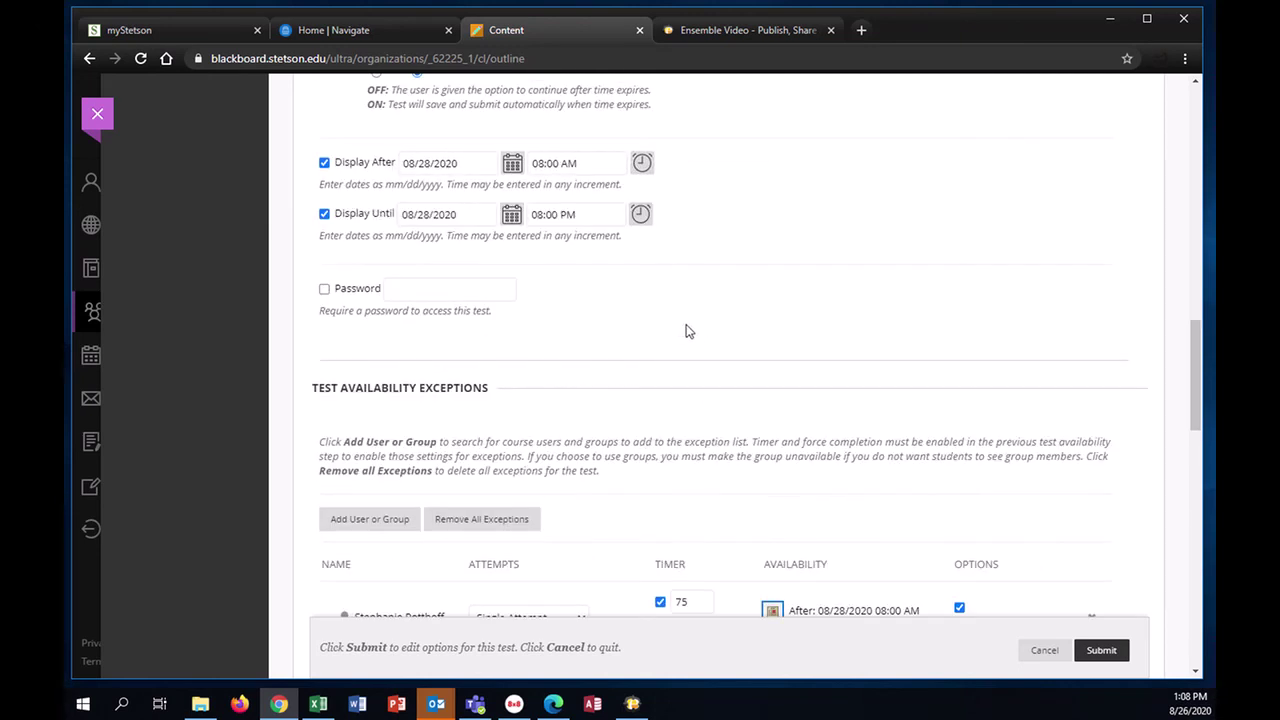
{"action": "scroll", "coordinate": [724, 338], "scroll_direction": "up", "scroll_amount": 1}
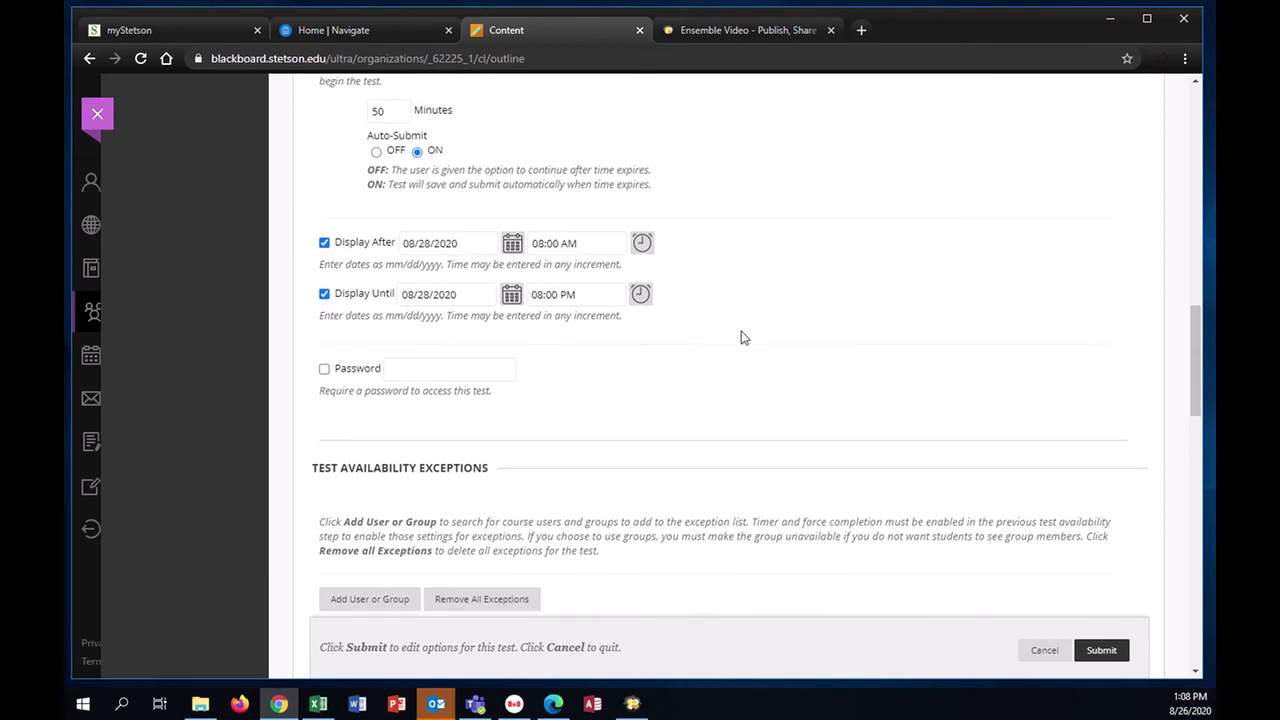
{"action": "scroll", "coordinate": [743, 338], "scroll_direction": "down", "scroll_amount": 3}
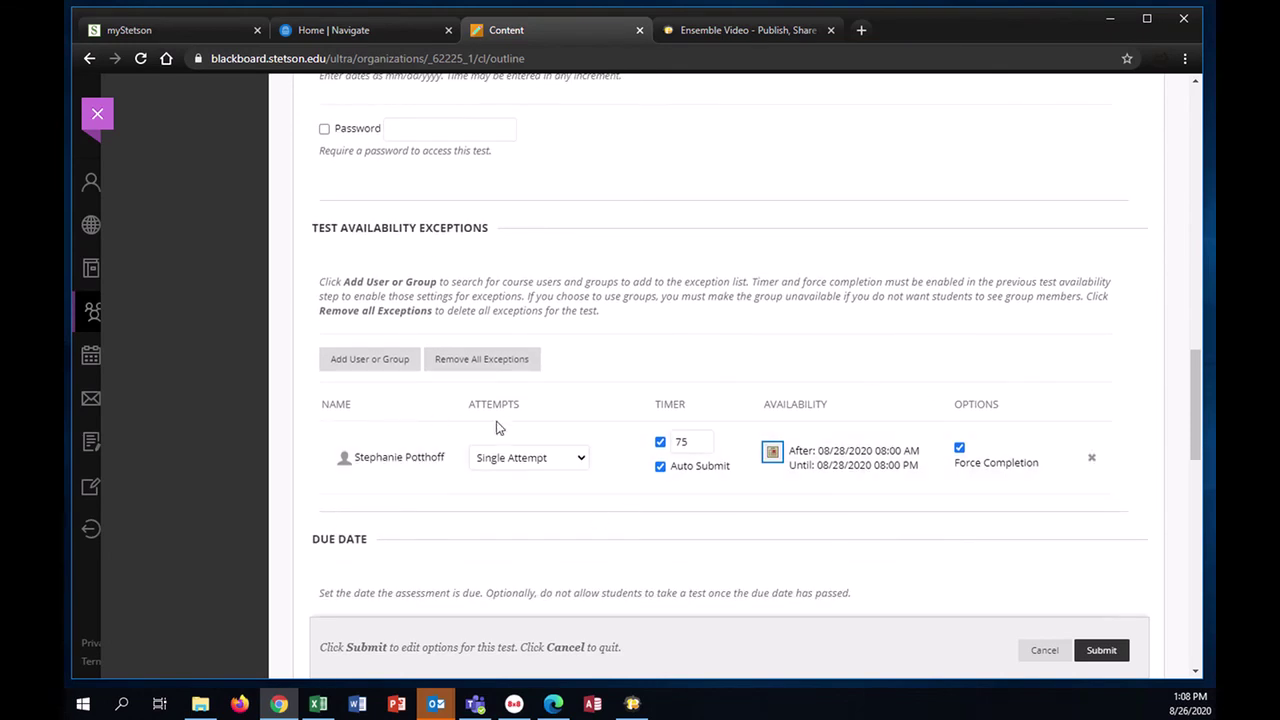
Scroll to the bottom of Test Options, past the All at Once presentation and per-question score feedback
{"action": "scroll", "coordinate": [757, 432], "scroll_direction": "down", "scroll_amount": 6}
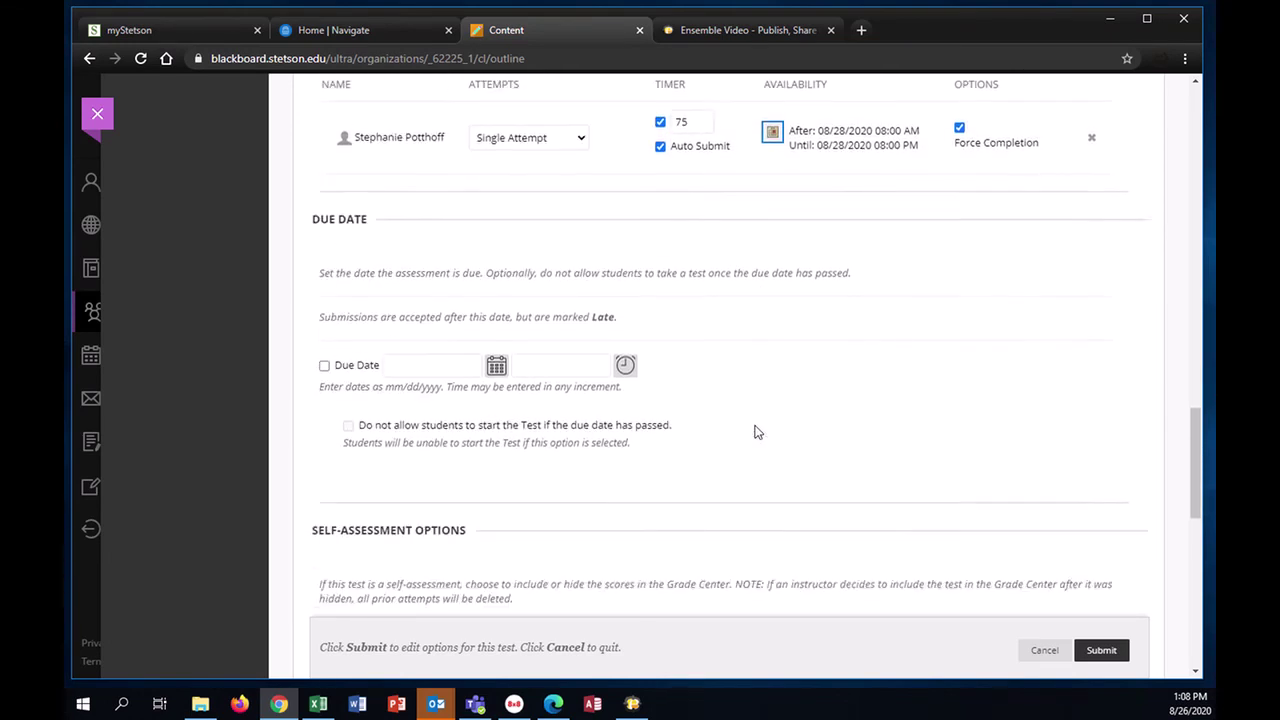
{"action": "scroll", "coordinate": [571, 385], "scroll_direction": "down", "scroll_amount": 6}
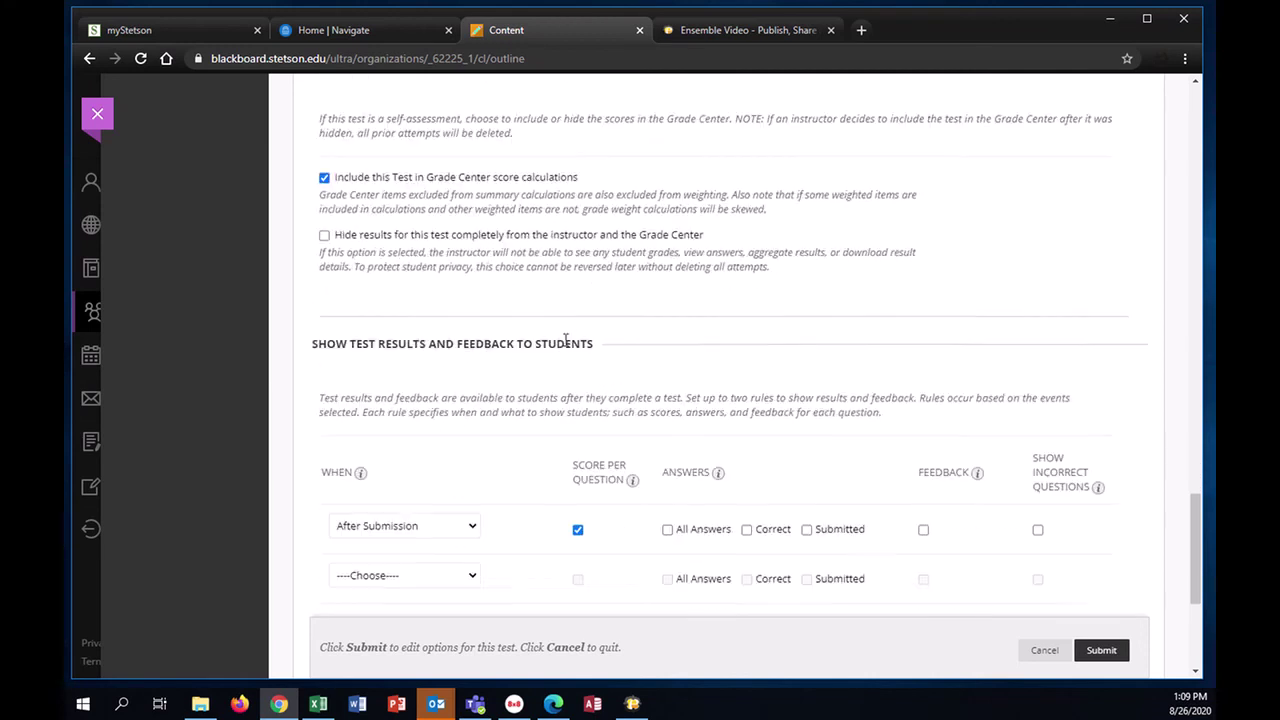
{"action": "scroll", "coordinate": [565, 340], "scroll_direction": "down", "scroll_amount": 2}
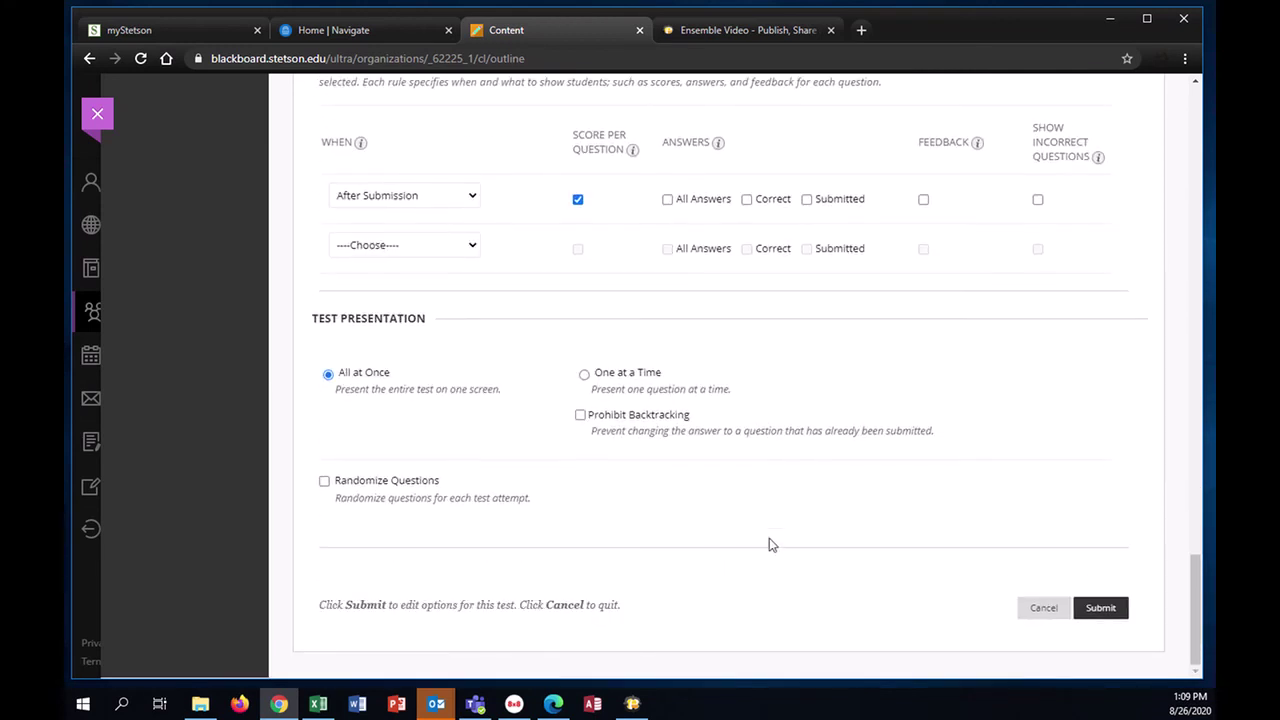